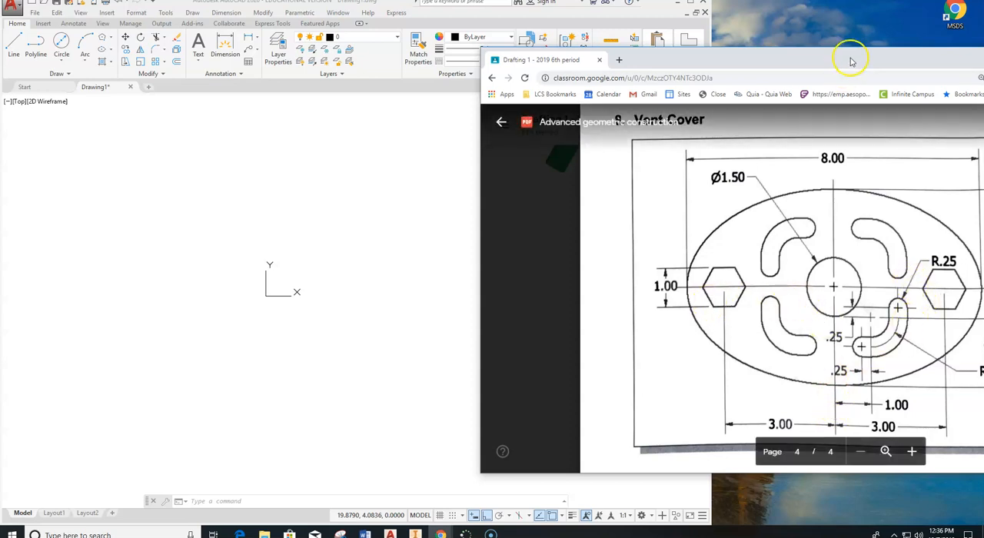
# Reposition the vent cover reference window and draw a horizontal line from 0,0 extending 4 units to the right.
pyautogui.moveTo(845, 56); pyautogui.dragTo(772, 77)
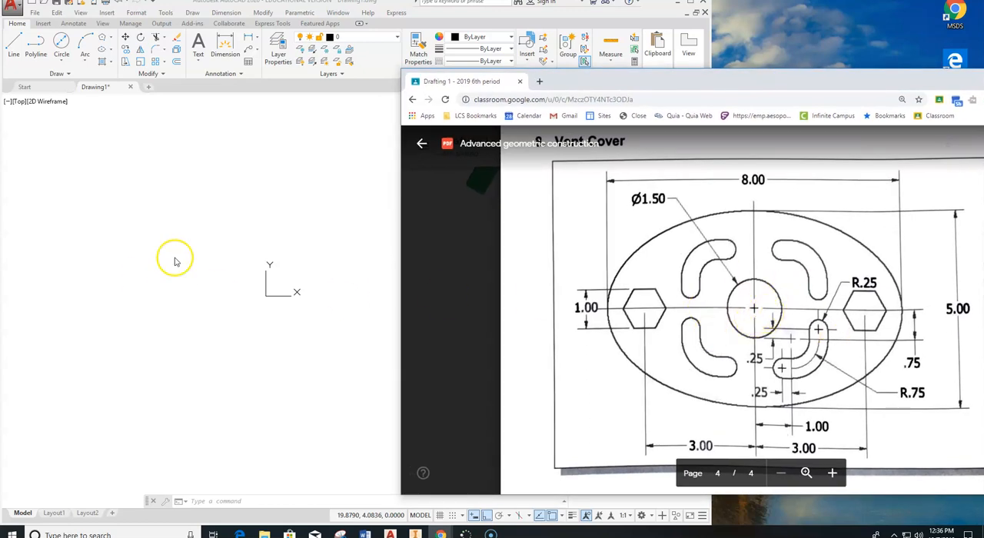
pyautogui.click(206, 166)
pyautogui.click(11, 47)
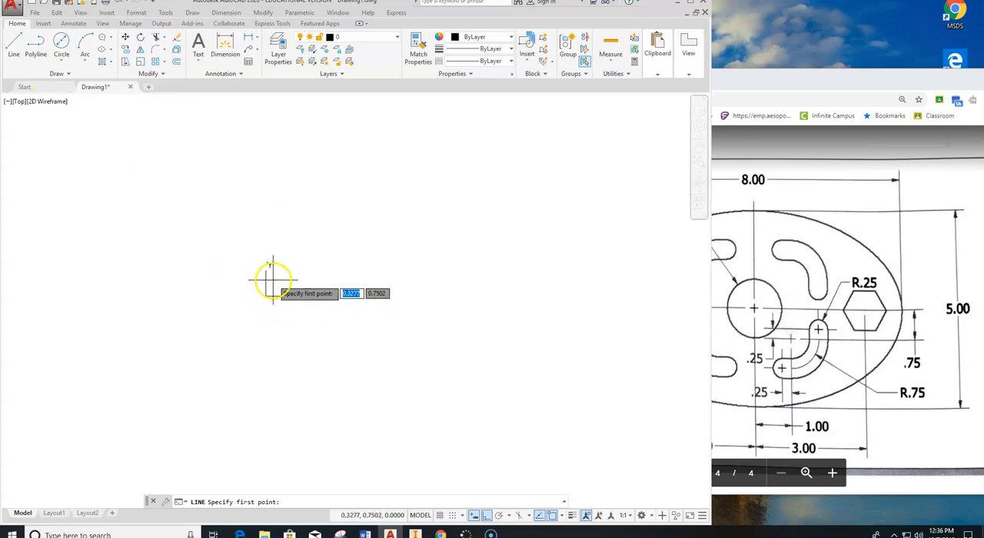
pyautogui.write('0,0')
pyautogui.press('Return')
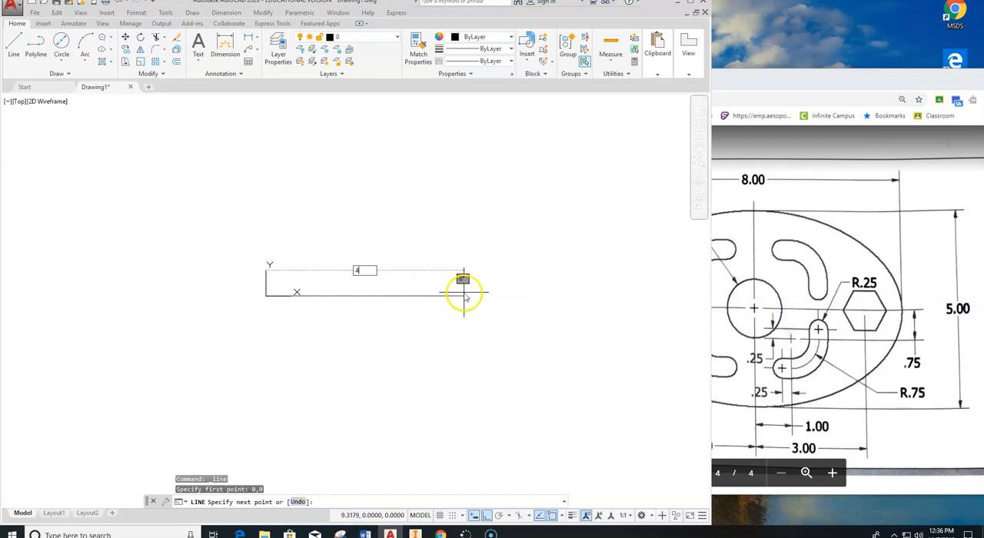
pyautogui.press('Return')
pyautogui.press('Escape')
# Stretch the horizontal line's endpoint at the origin 4 units to the left.
pyautogui.scroll(3, 307, 303)
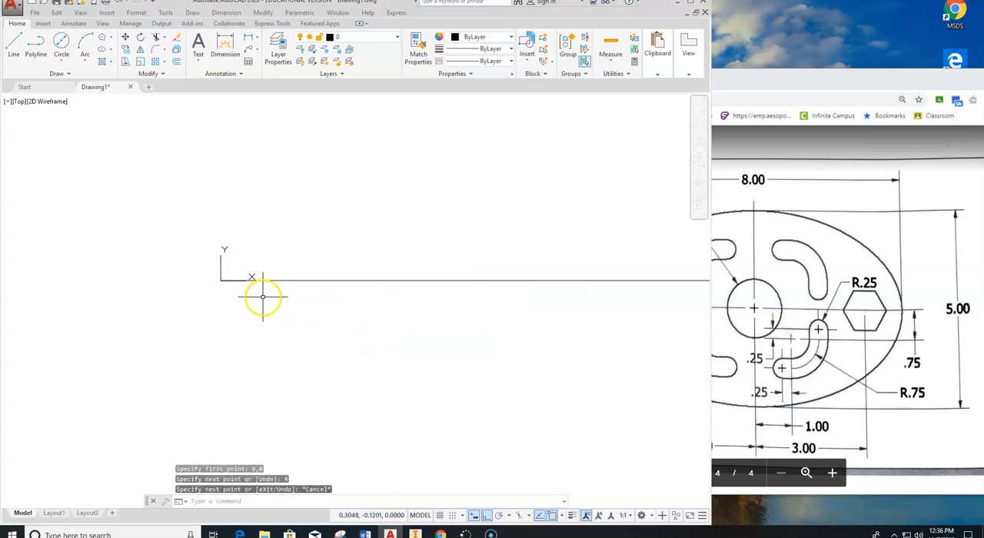
pyautogui.click(306, 281)
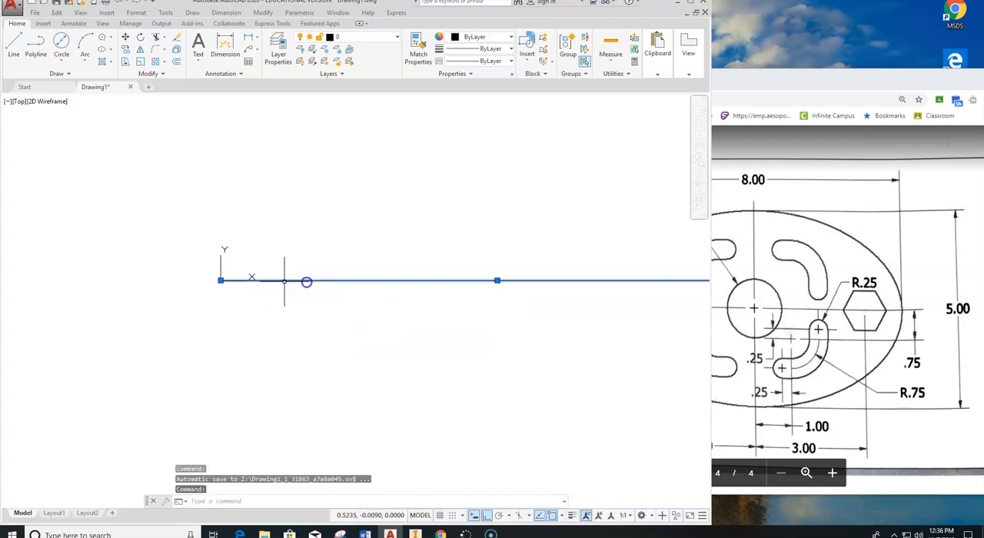
pyautogui.click(220, 280)
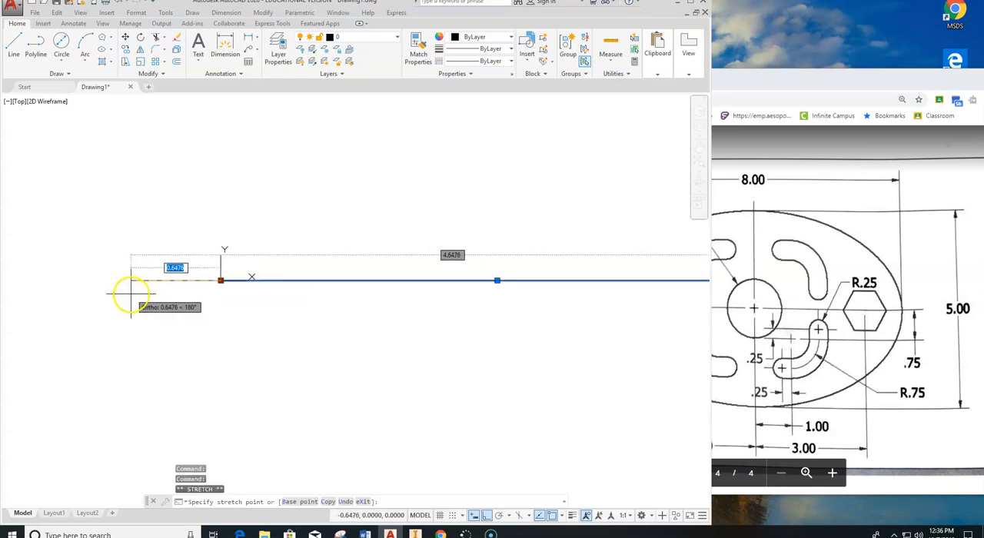
pyautogui.write('4')
pyautogui.press('Return')
# Draw a vertical line 2.5 units upward from the midpoint of the horizontal centerline.
pyautogui.scroll(-5, 168, 299)
pyautogui.moveTo(202, 274); pyautogui.dragTo(279, 281, button='middle')
pyautogui.click(14, 46)
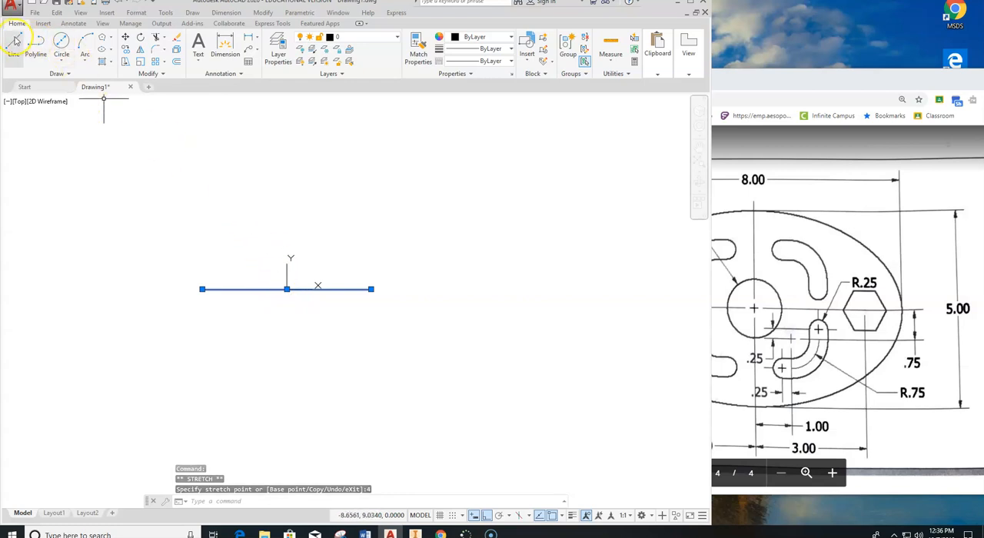
pyautogui.click(287, 289)
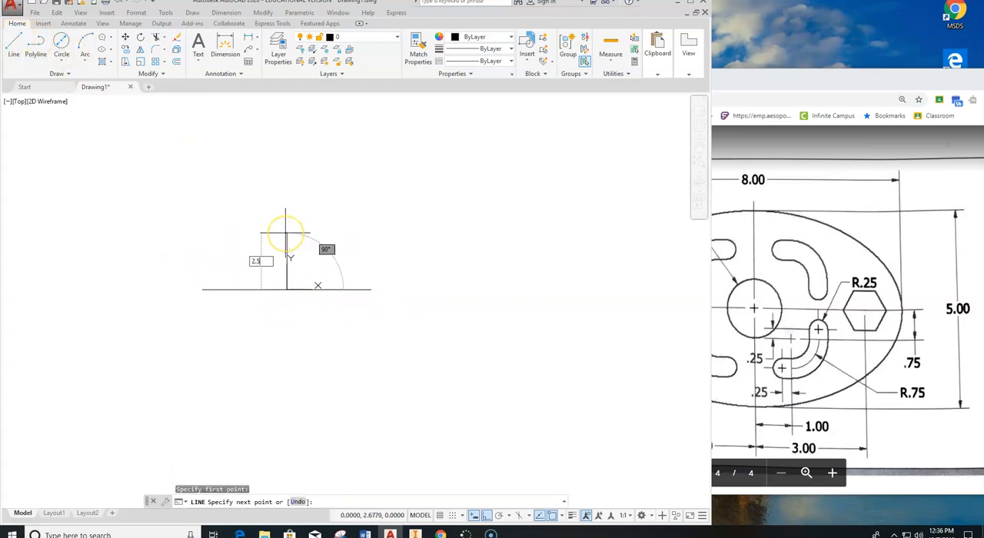
pyautogui.write('2.5')
pyautogui.press('Return')
pyautogui.press('Escape')
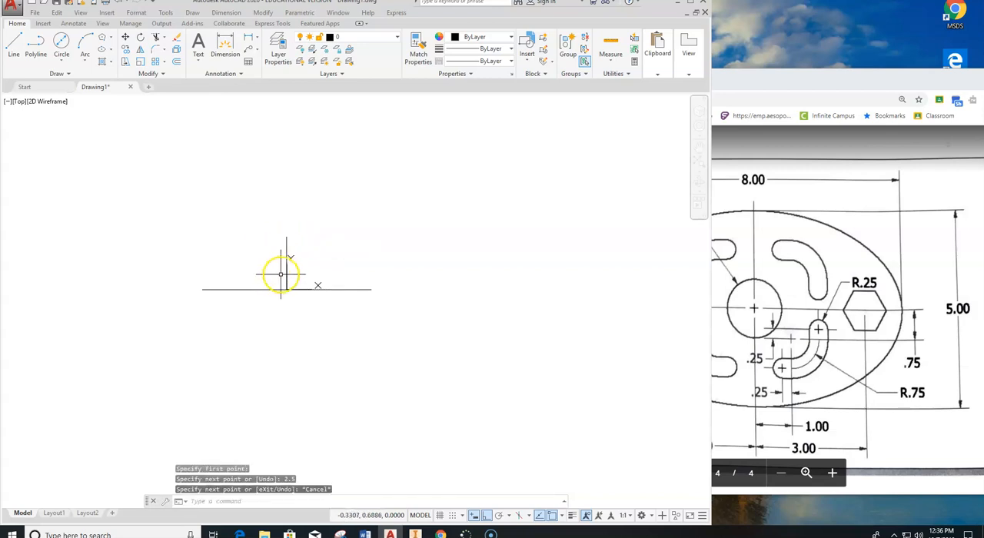
# Stretch the vertical line's lower endpoint 2.5 units downward from the origin.
pyautogui.click(285, 256)
pyautogui.scroll(7, 281, 286)
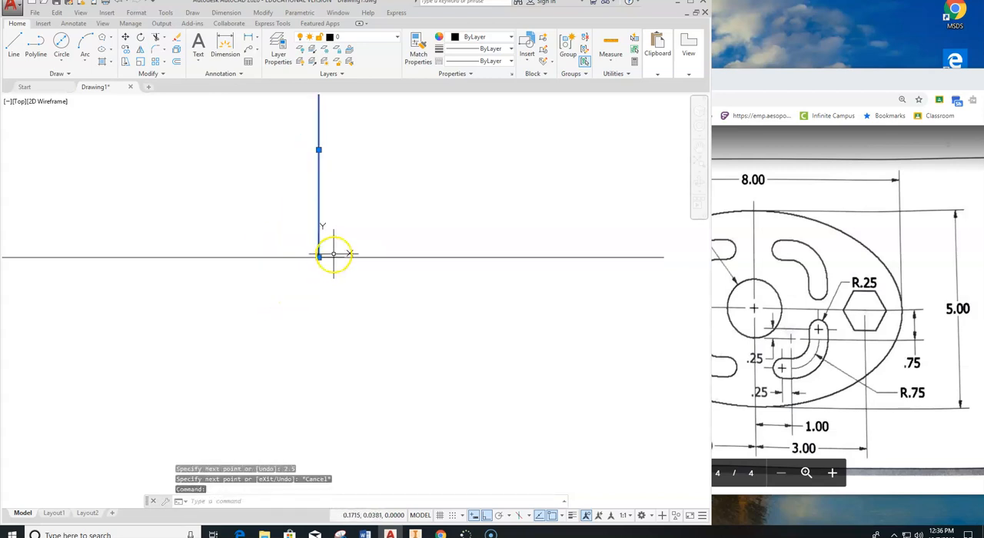
pyautogui.click(295, 262)
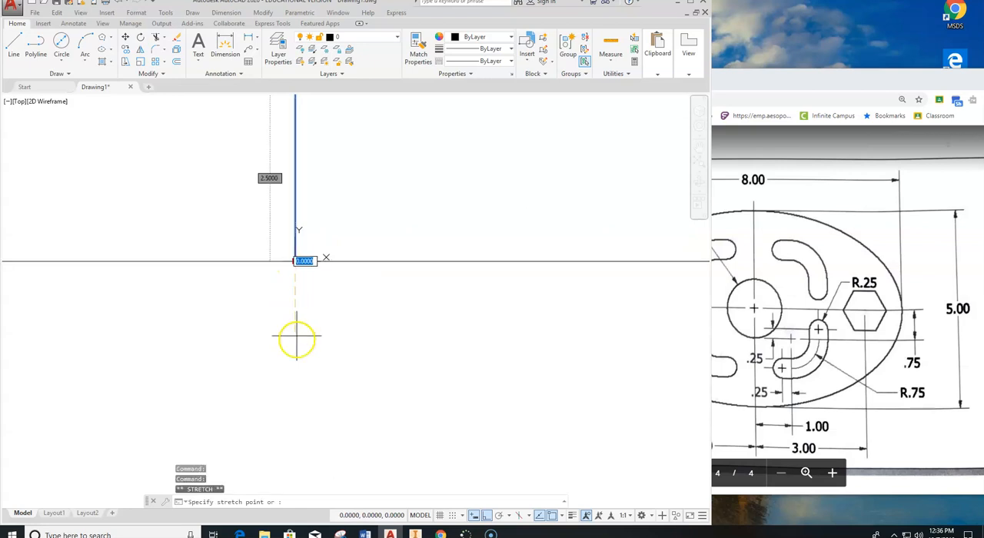
pyautogui.write('2.')
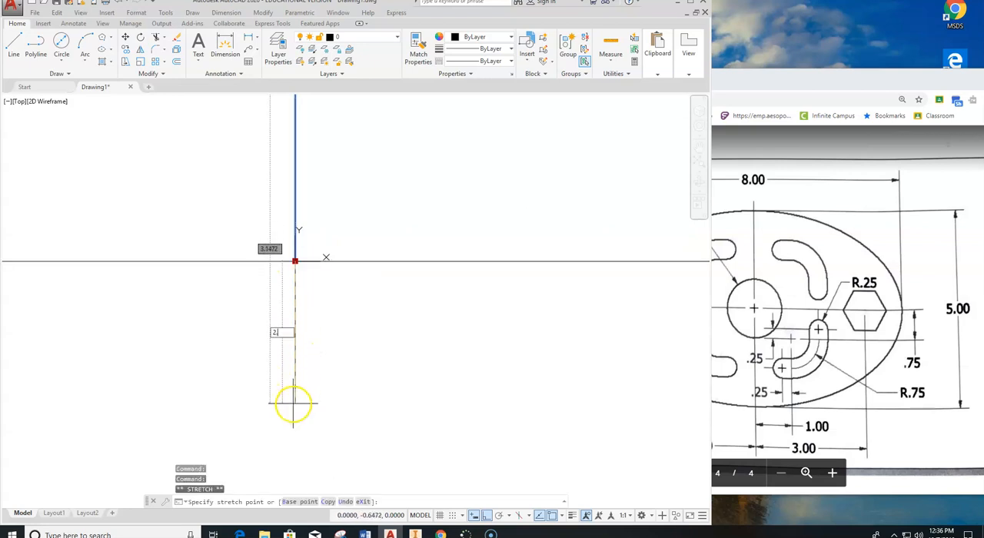
pyautogui.write('5')
pyautogui.press('Return')
pyautogui.scroll(-2, 23, 461)
pyautogui.scroll(-2, 87, 478)
pyautogui.moveTo(88, 478)
pyautogui.mouseDown(button='middle')
pyautogui.moveTo(285, 336)
pyautogui.moveTo(257, 294)
pyautogui.mouseUp(button='middle')
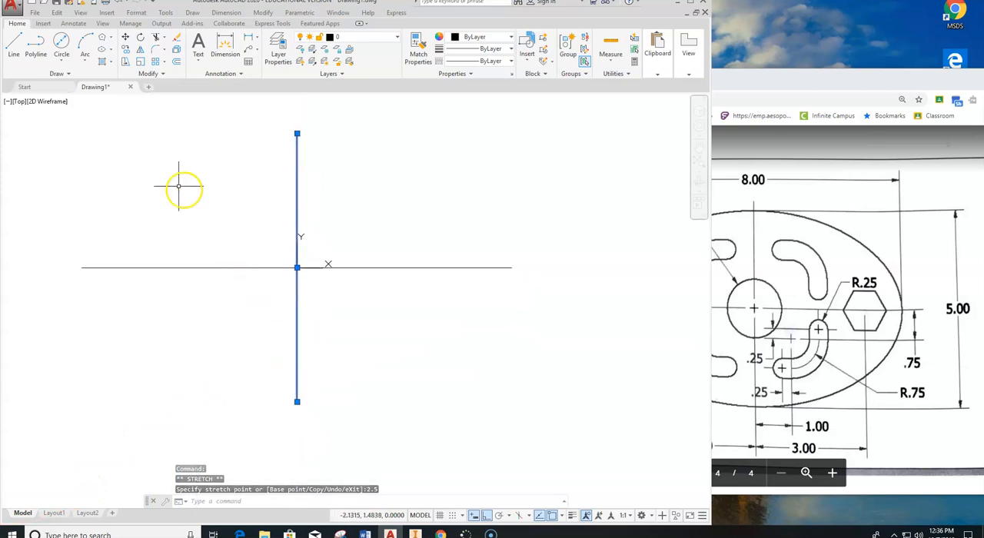
pyautogui.press('Escape')
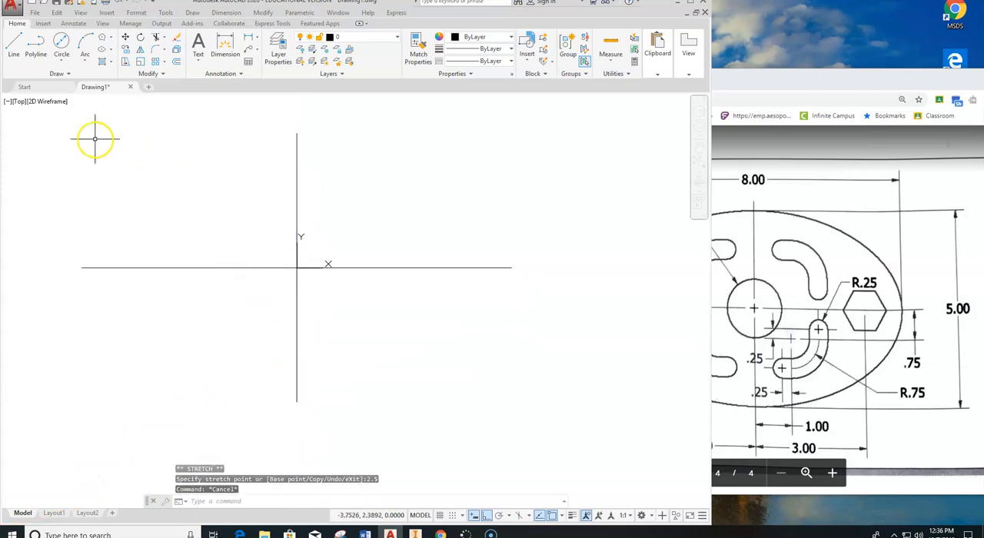
# Draw a center-point ellipse at the centerline intersection, with its axes reaching the right end of the horizontal line and the top of the vertical line.
pyautogui.click(111, 52)
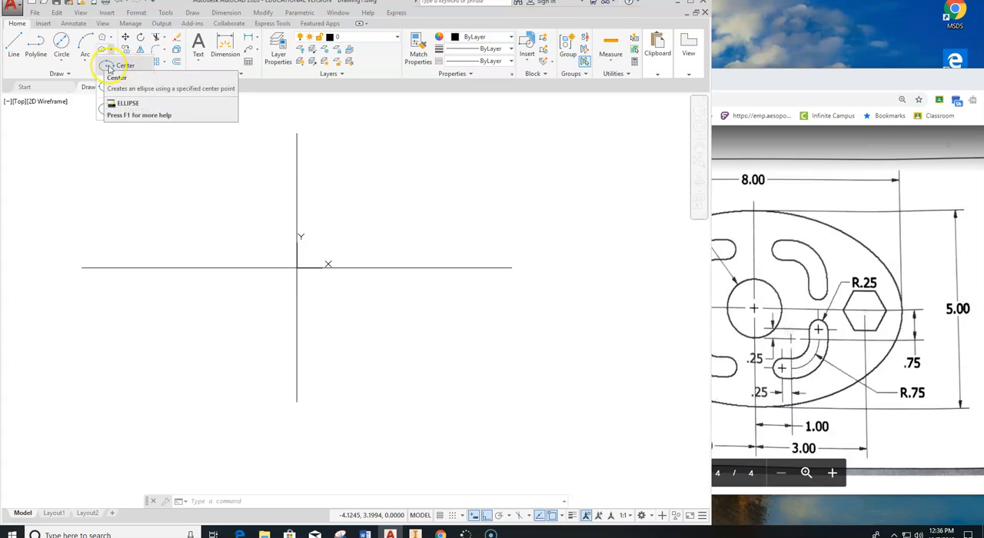
pyautogui.click(123, 68)
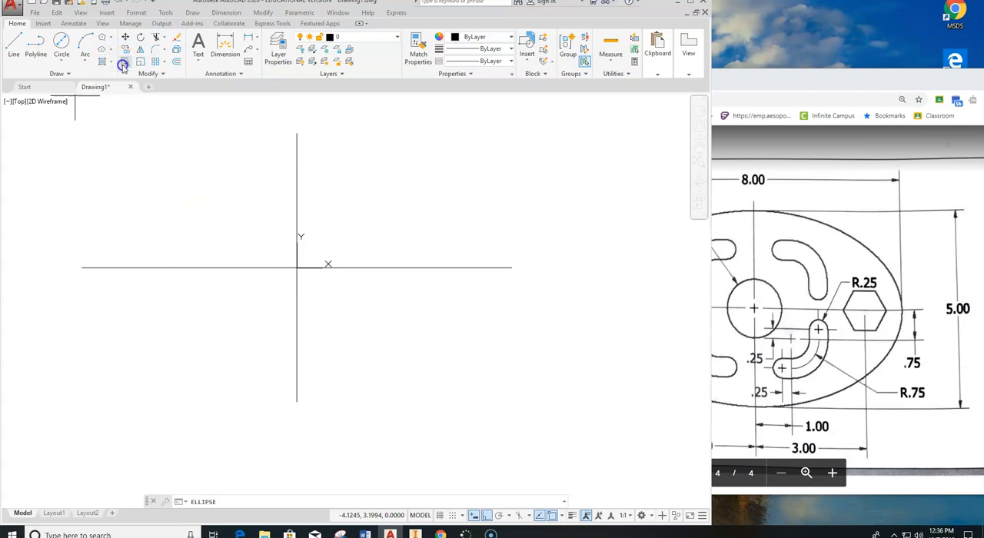
pyautogui.click(297, 267)
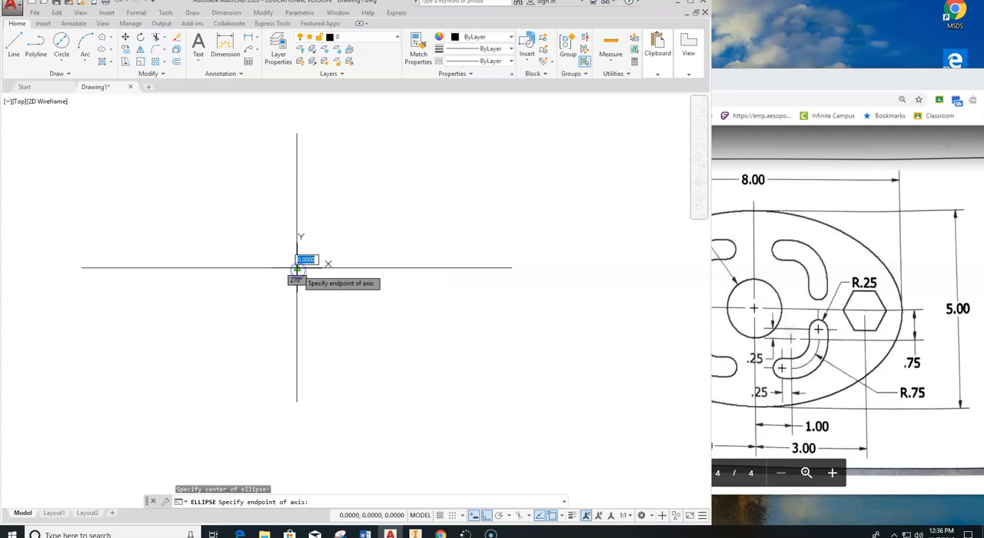
pyautogui.click(503, 266)
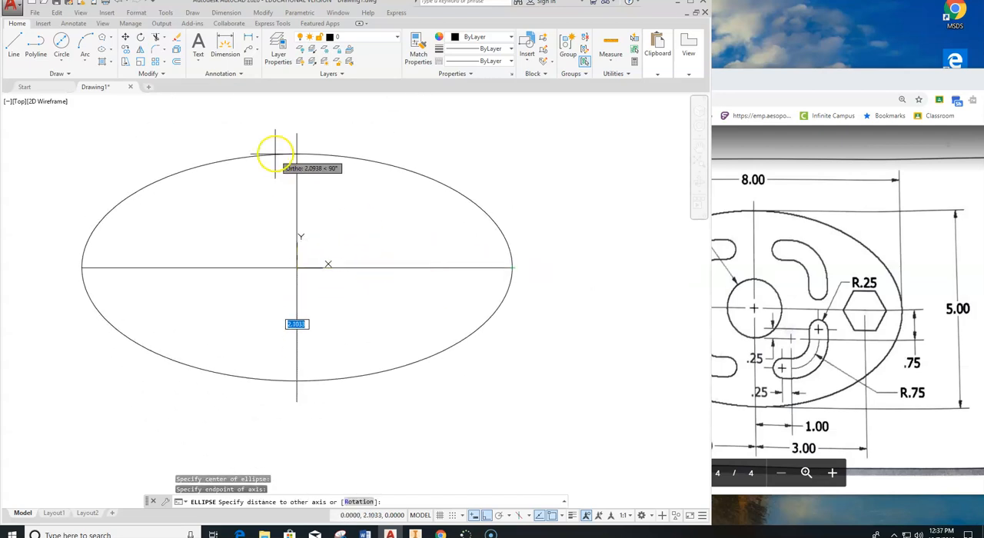
pyautogui.click(296, 142)
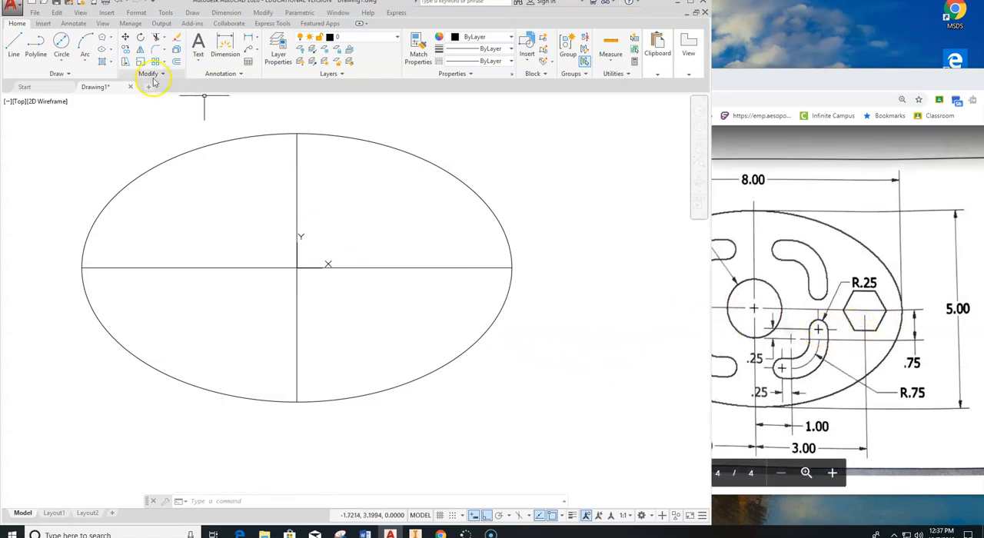
# Draw a circle of diameter 1.5 centered on the intersection of the centerlines.
pyautogui.click(63, 56)
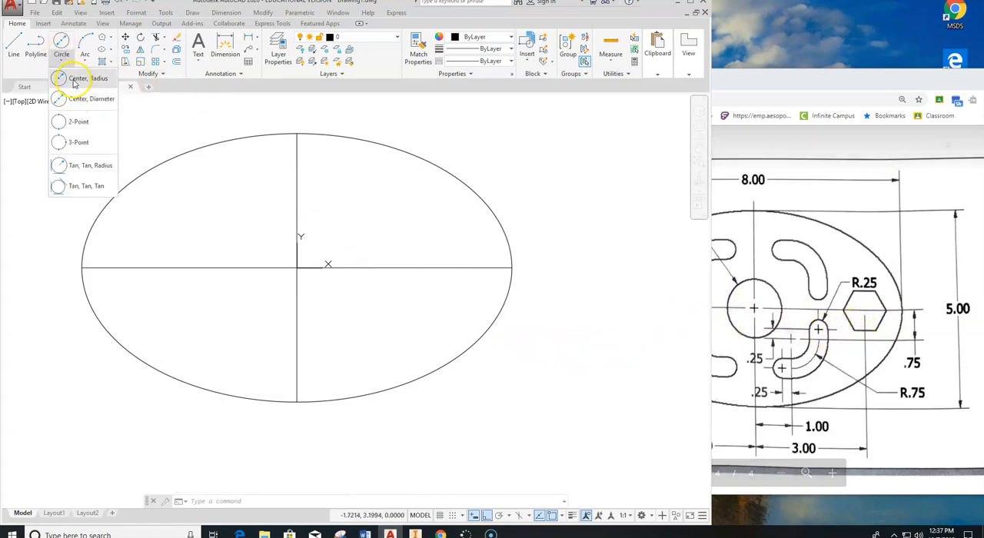
pyautogui.click(71, 106)
pyautogui.click(799, 235)
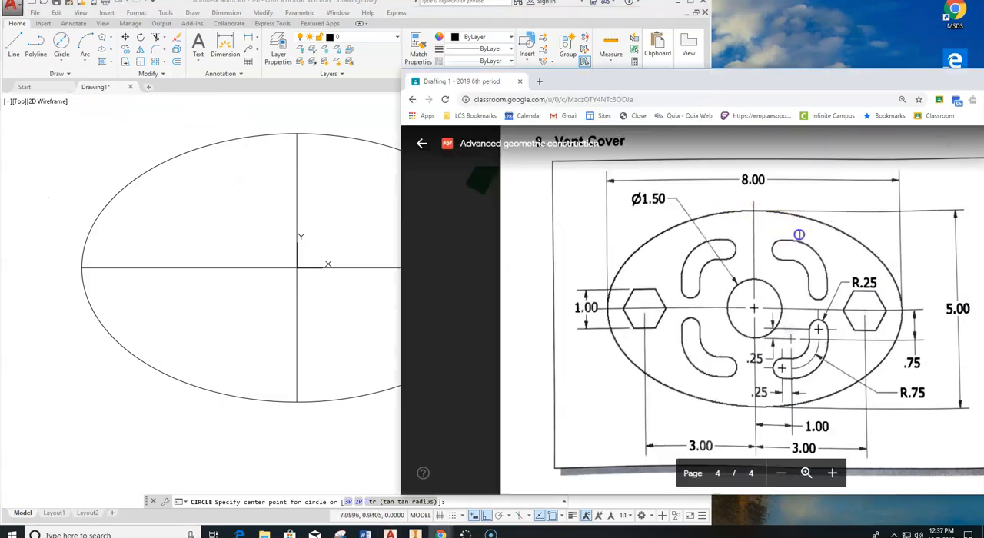
pyautogui.click(299, 215)
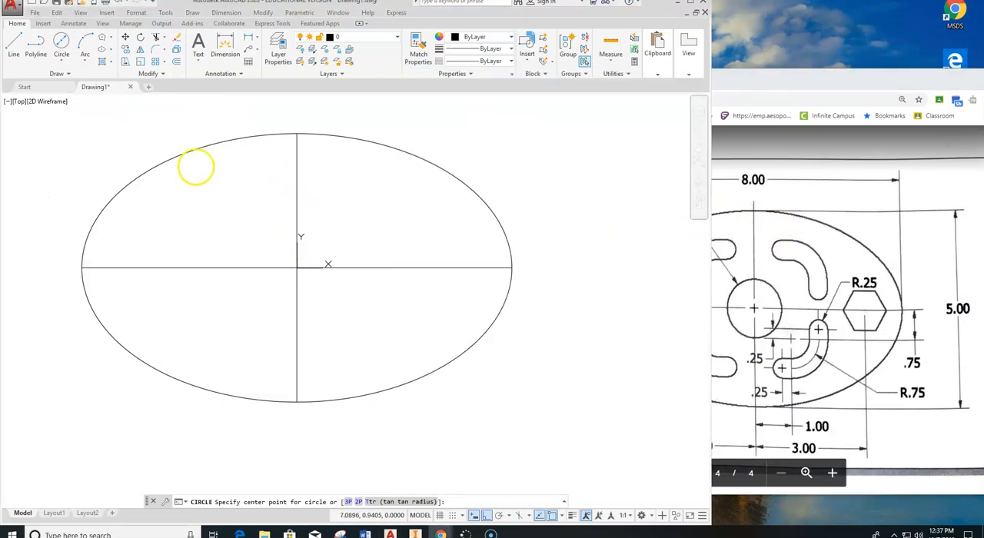
pyautogui.click(60, 45)
pyautogui.click(61, 56)
pyautogui.click(77, 95)
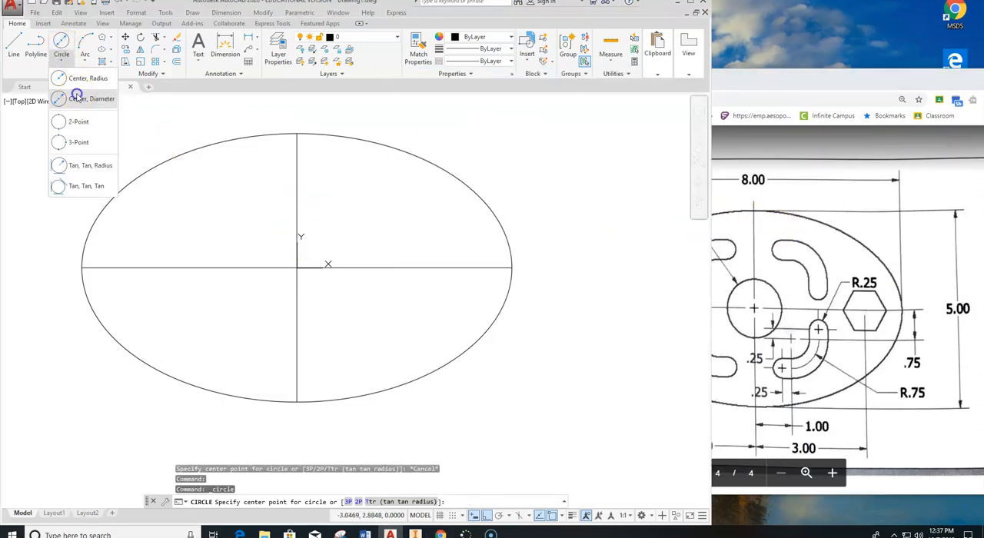
pyautogui.click(297, 268)
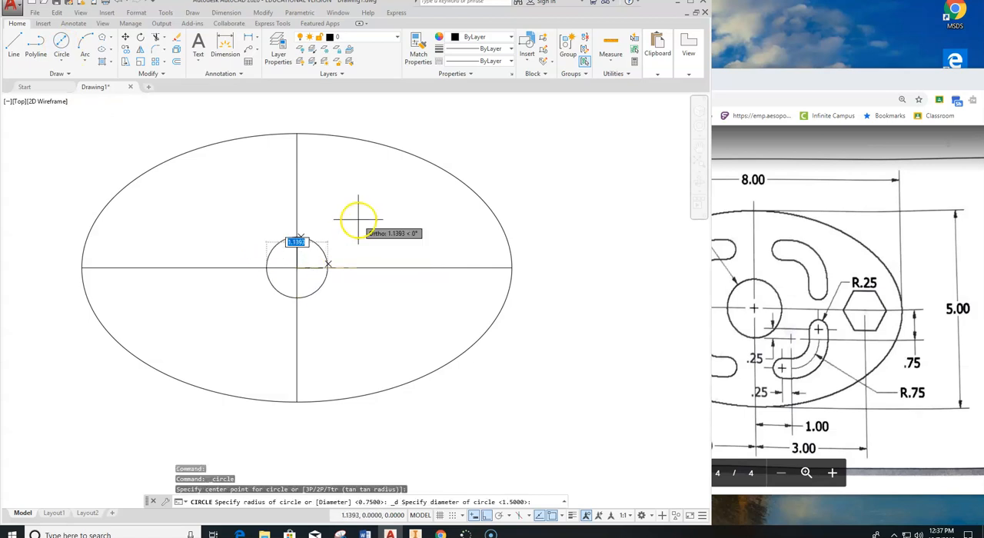
pyautogui.press('Return')
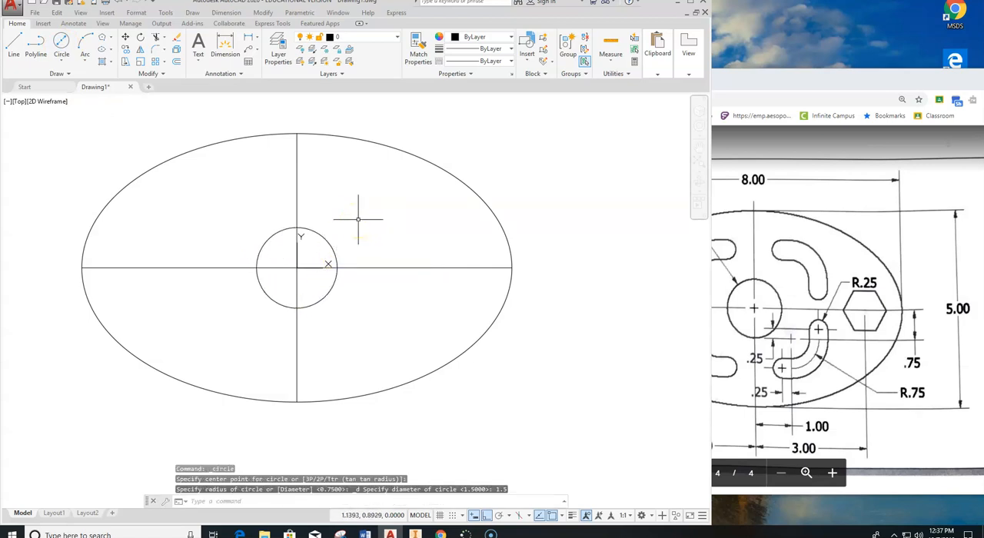
pyautogui.press('Escape')
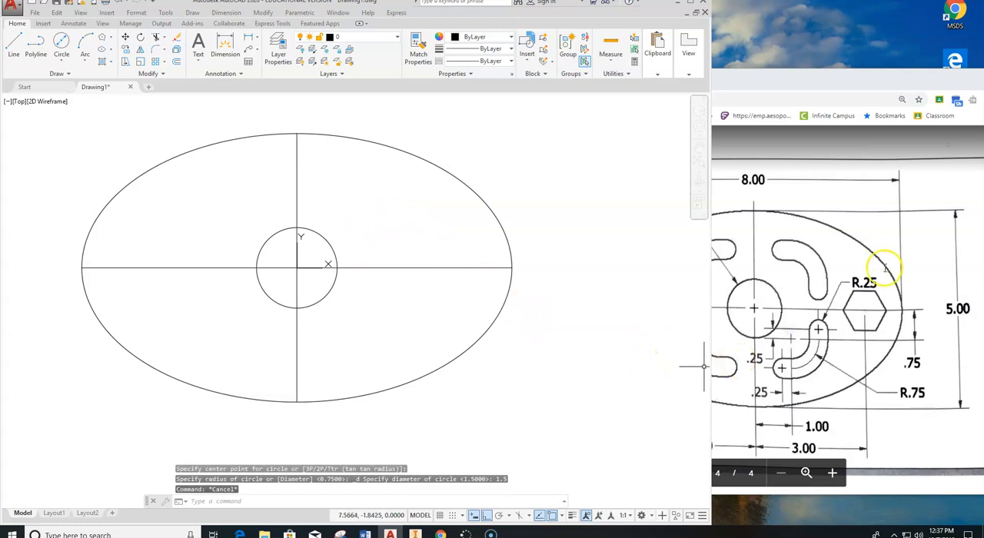
# Offset the vertical centerline 3 units to both the right and the left to locate the hexagon centers.
pyautogui.click(861, 314)
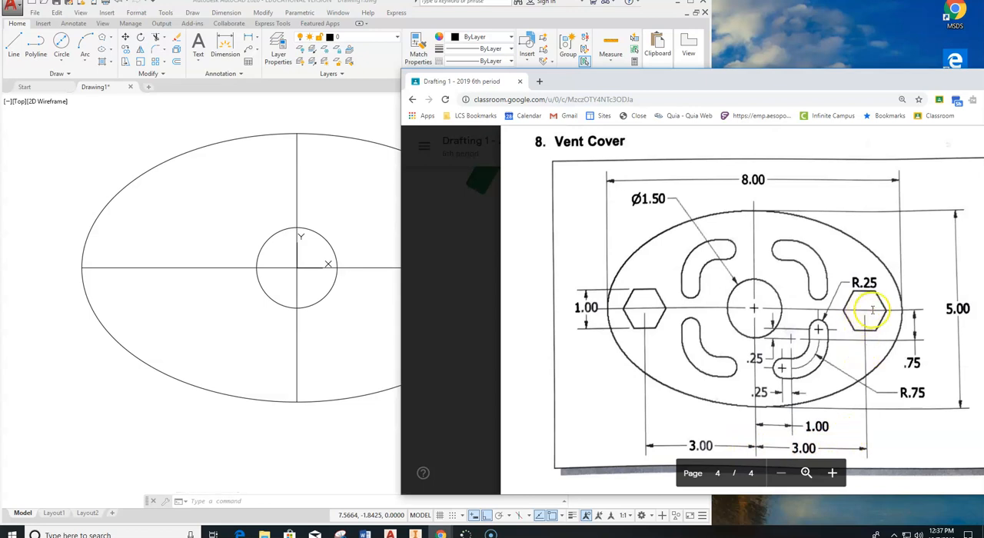
pyautogui.click(342, 299)
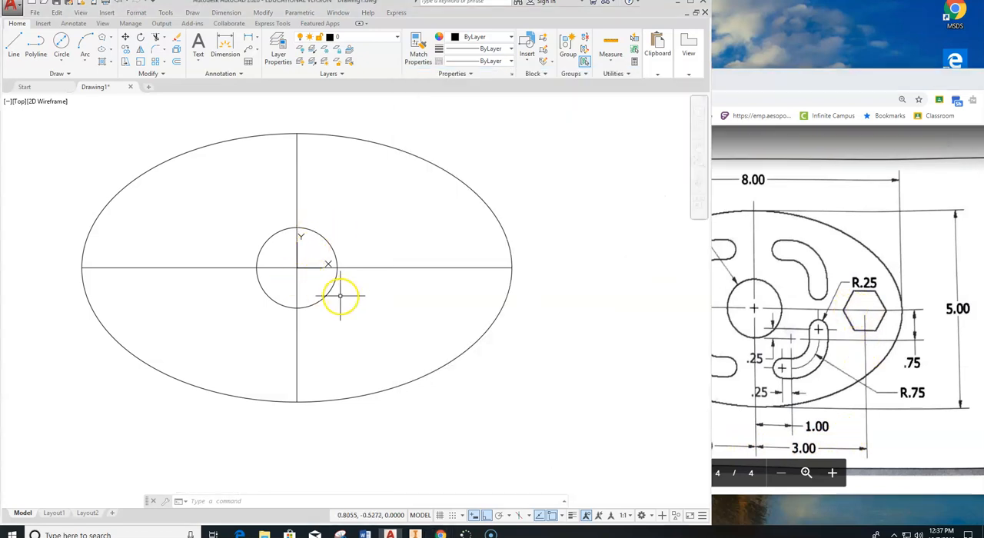
pyautogui.press('Escape')
pyautogui.press('Escape')
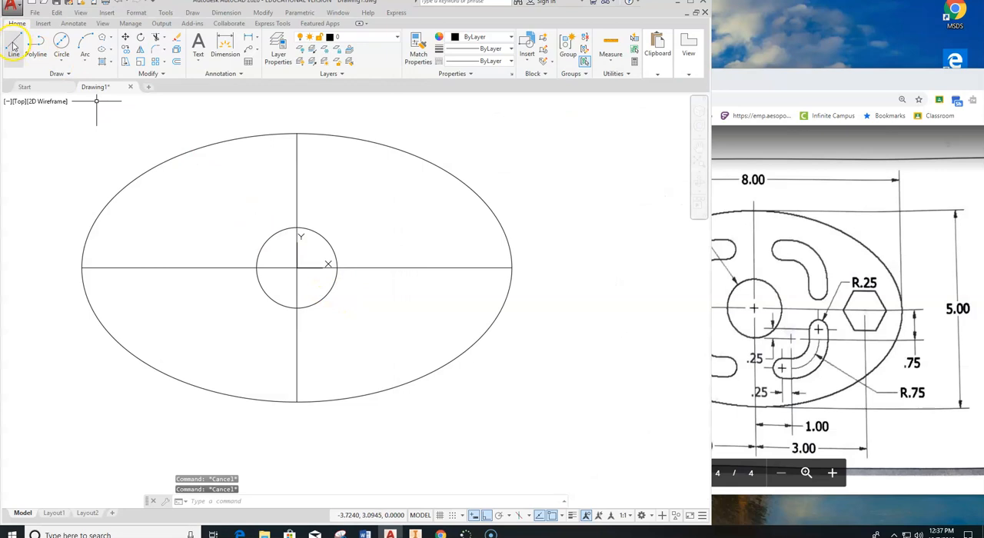
pyautogui.click(176, 61)
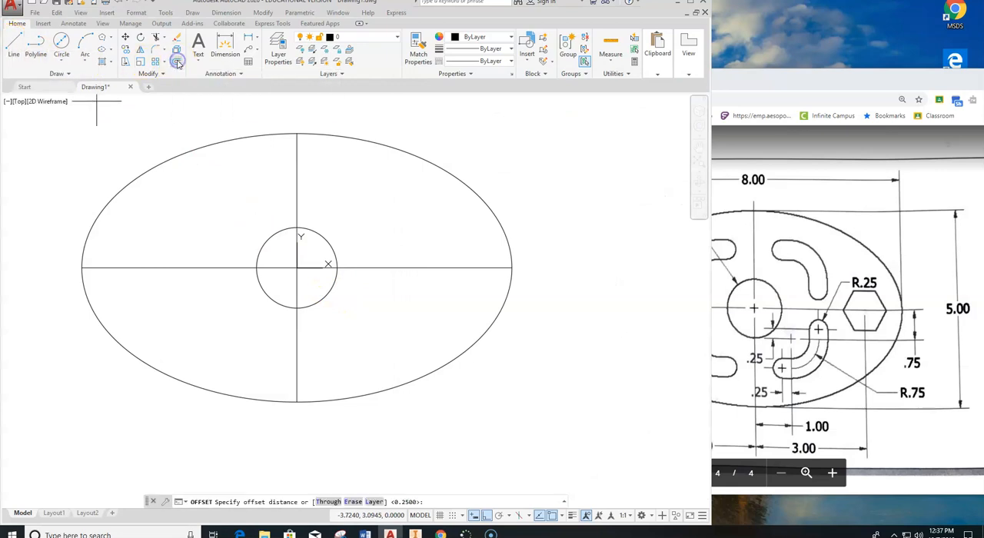
pyautogui.write('3')
pyautogui.press('Return')
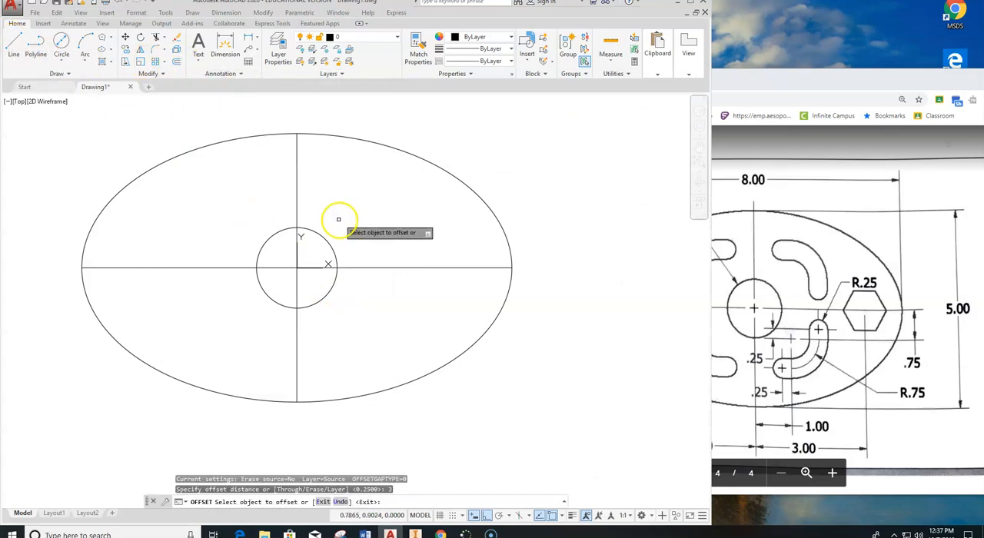
pyautogui.click(297, 189)
pyautogui.click(342, 189)
pyautogui.click(296, 189)
pyautogui.click(250, 191)
pyautogui.press('Escape')
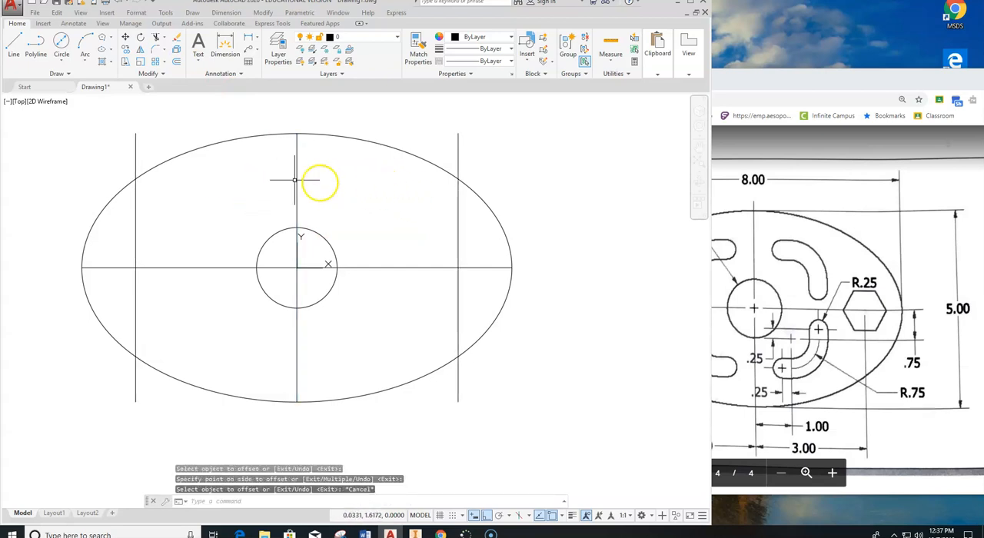
# Draw a circle of diameter 1 centered where the horizontal centerline meets the offset vertical line on the ellipse's right side.
pyautogui.click(62, 64)
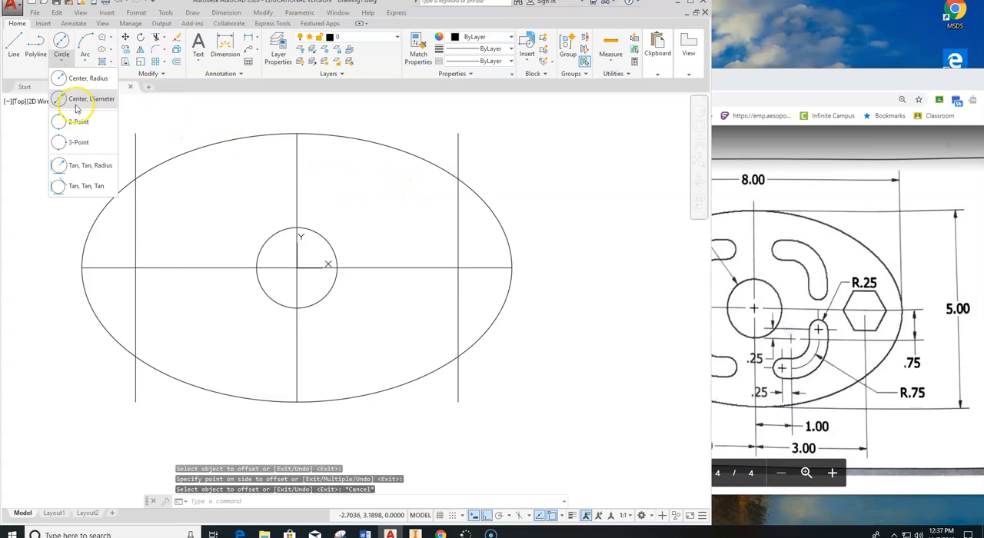
pyautogui.click(768, 309)
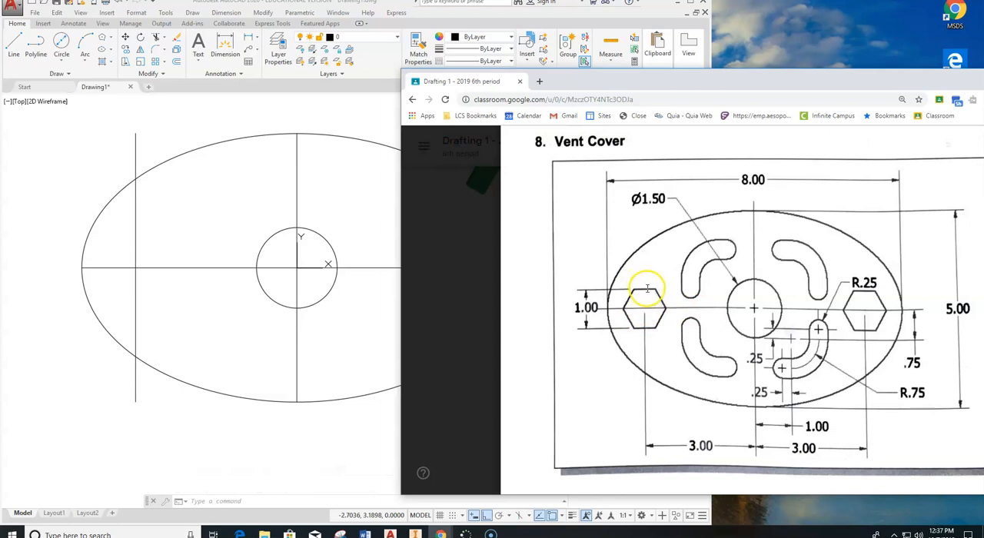
pyautogui.click(61, 65)
pyautogui.click(64, 65)
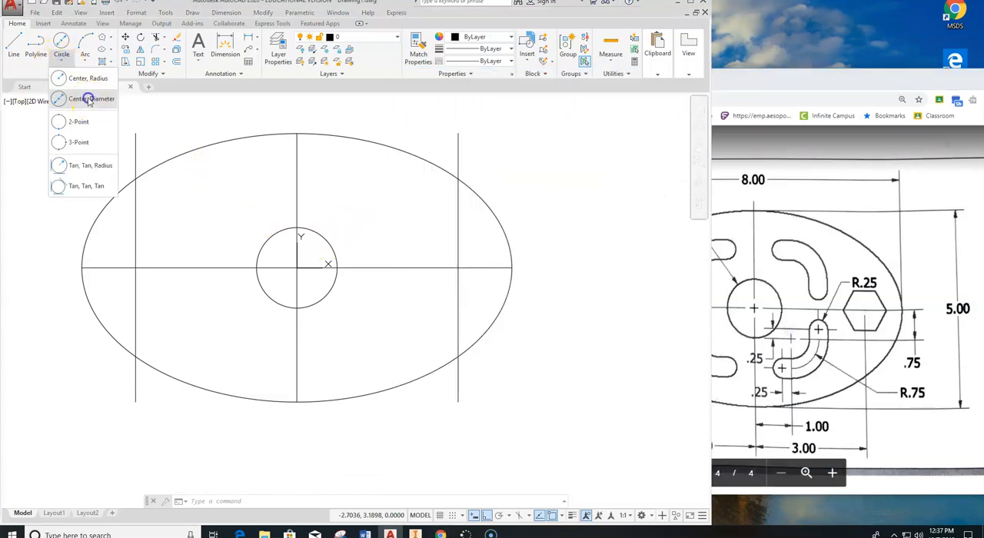
pyautogui.click(89, 100)
pyautogui.click(458, 267)
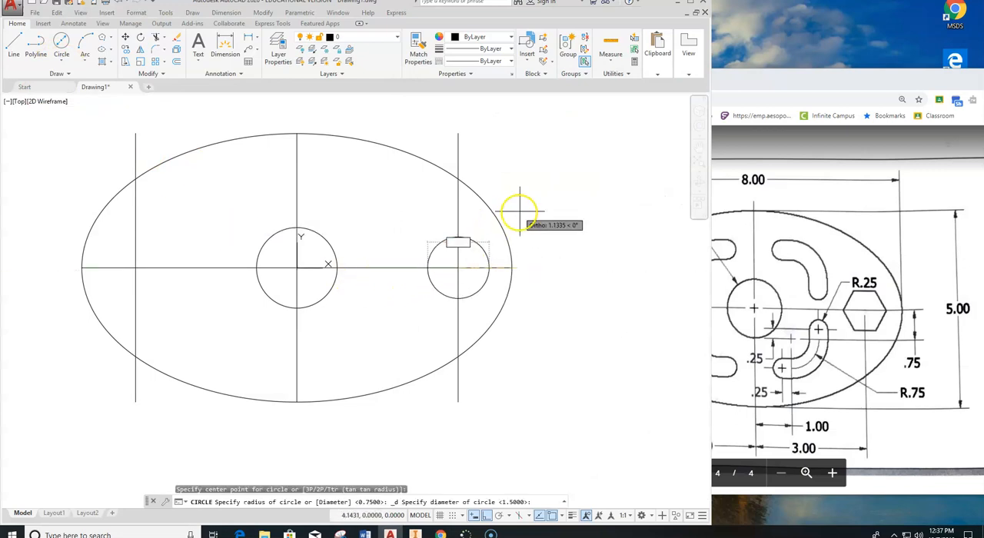
pyautogui.write('1')
pyautogui.press('Return')
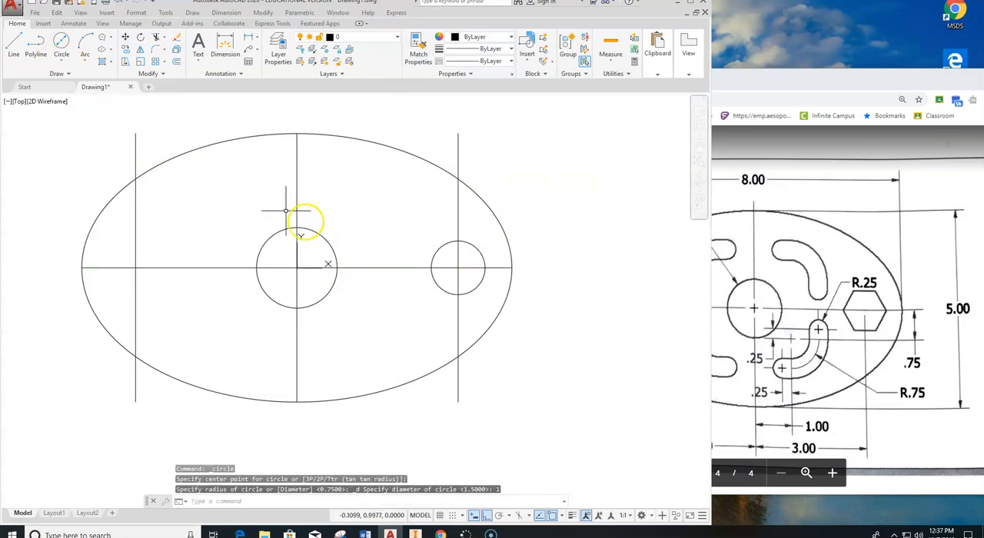
# Draw a 6-sided polygon circumscribed about the diameter 1 circle, sharing its center and reaching the circle's top quadrant.
pyautogui.click(110, 40)
pyautogui.click(127, 69)
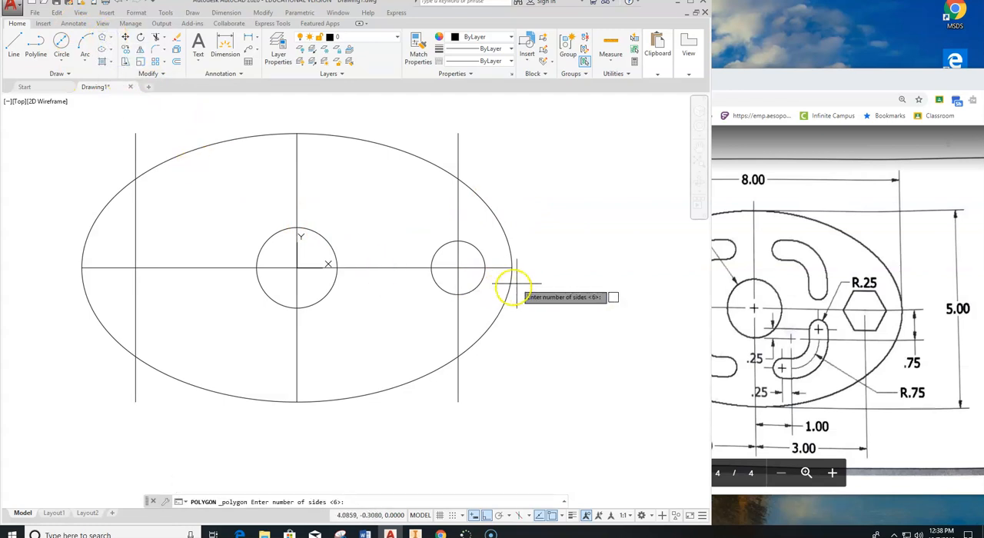
pyautogui.press('Return')
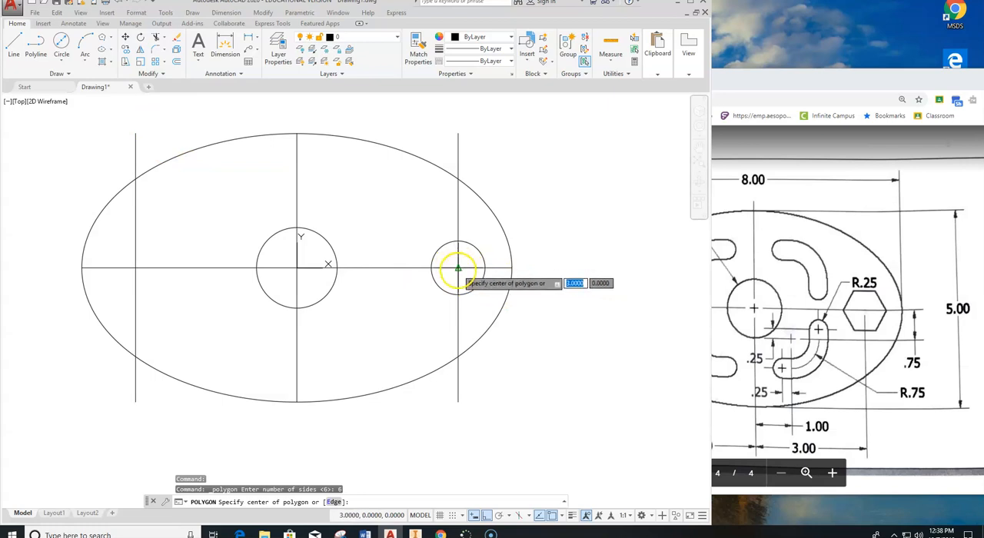
pyautogui.click(458, 267)
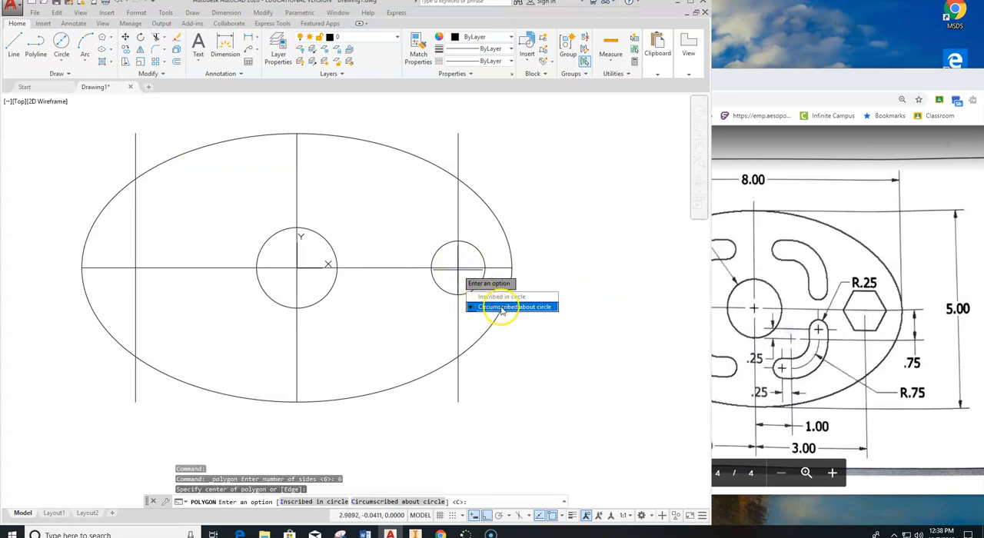
pyautogui.click(536, 307)
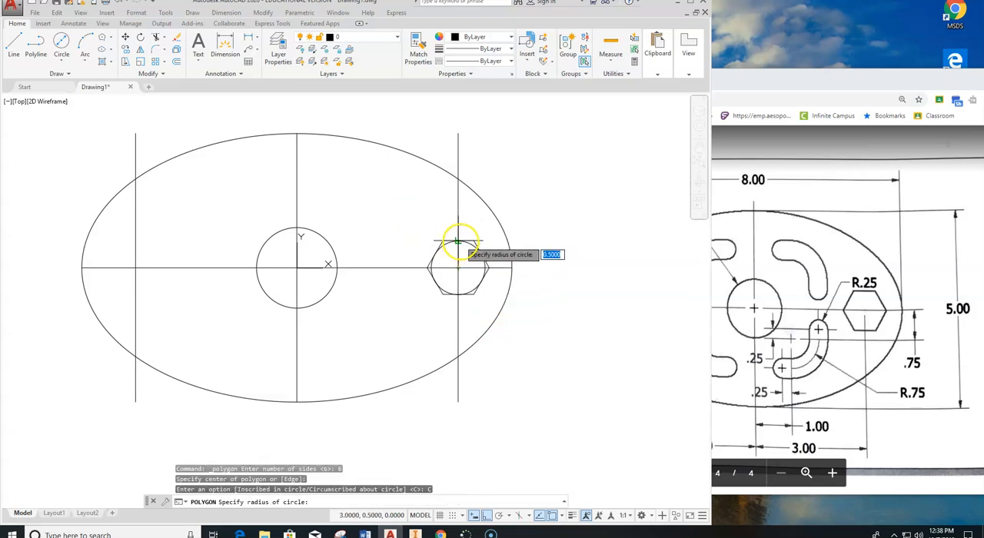
pyautogui.click(458, 242)
pyautogui.press('Escape')
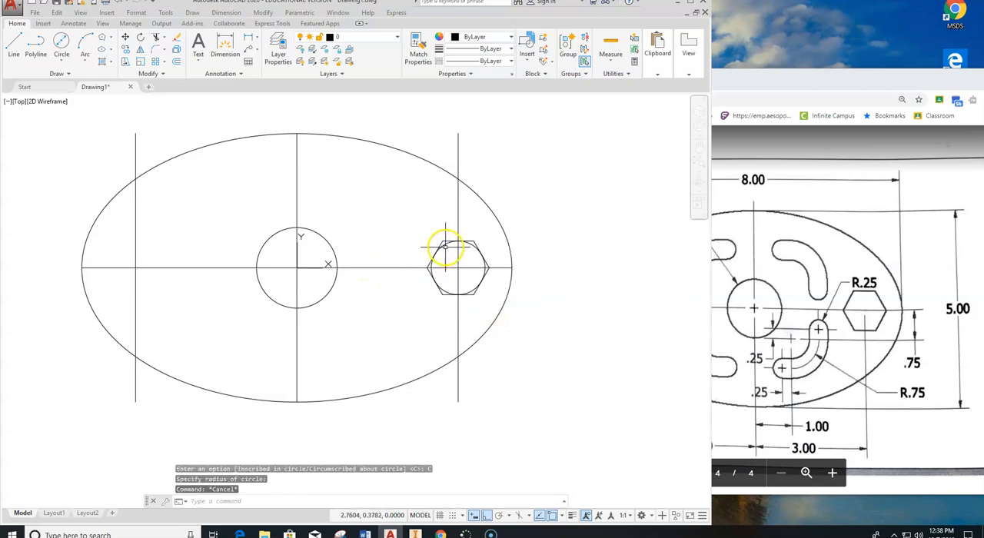
# Erase the construction circle inside the hexagon and both offset vertical lines.
pyautogui.click(445, 245)
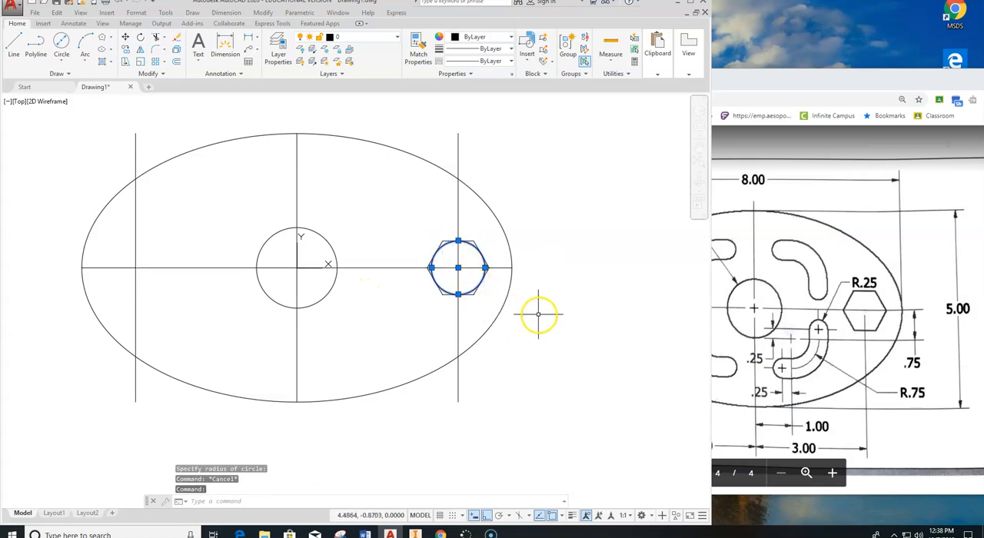
pyautogui.press('Delete')
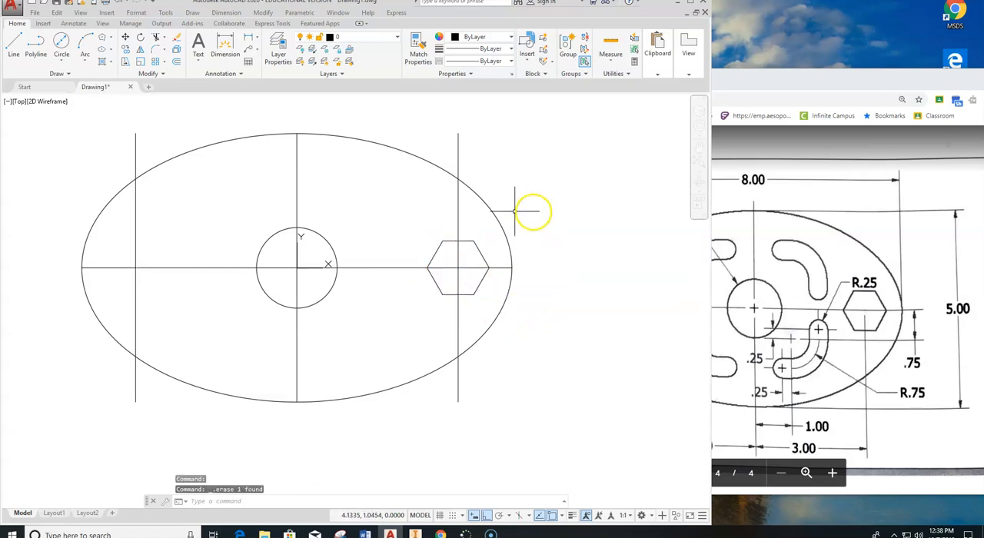
pyautogui.click(457, 213)
pyautogui.press('Delete')
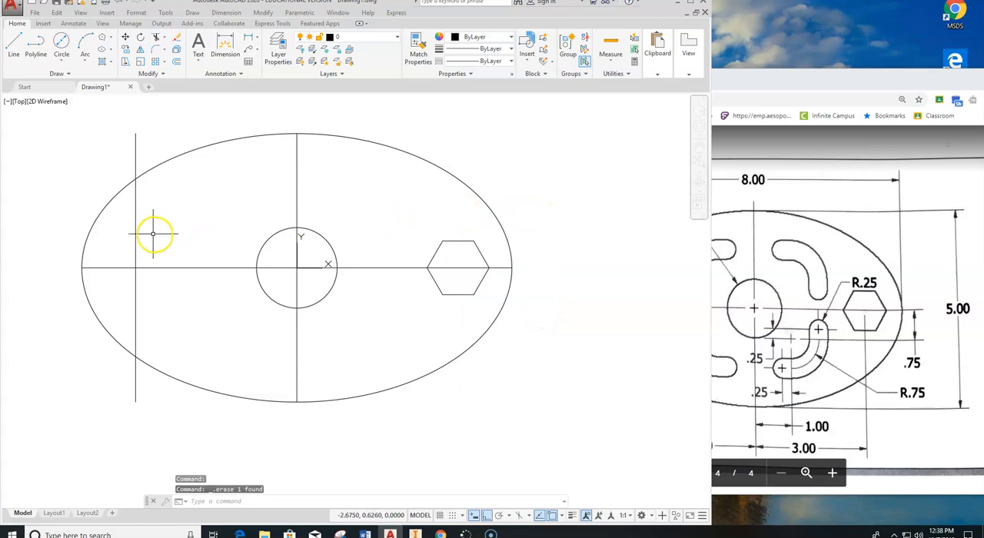
pyautogui.press('Escape')
pyautogui.click(138, 235)
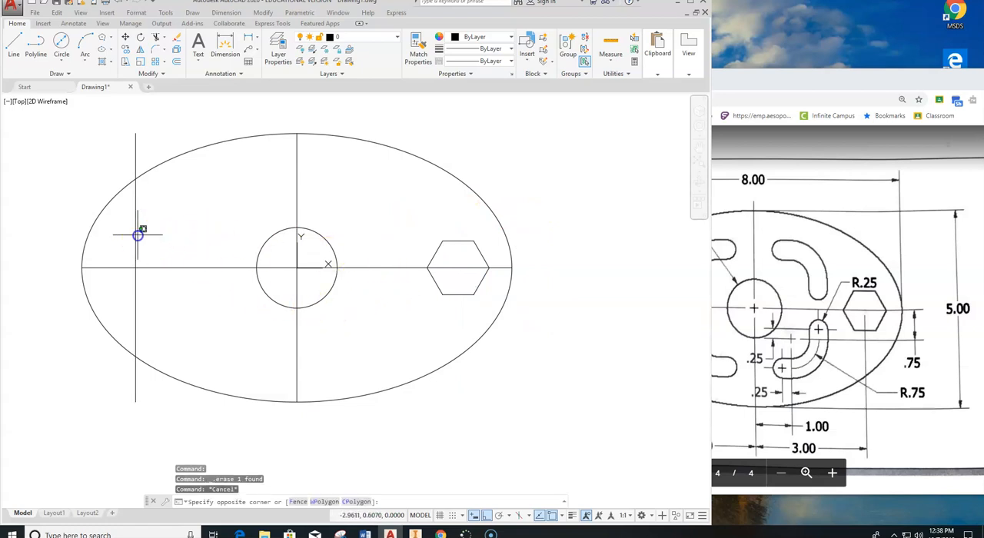
pyautogui.click(121, 231)
pyautogui.press('Delete')
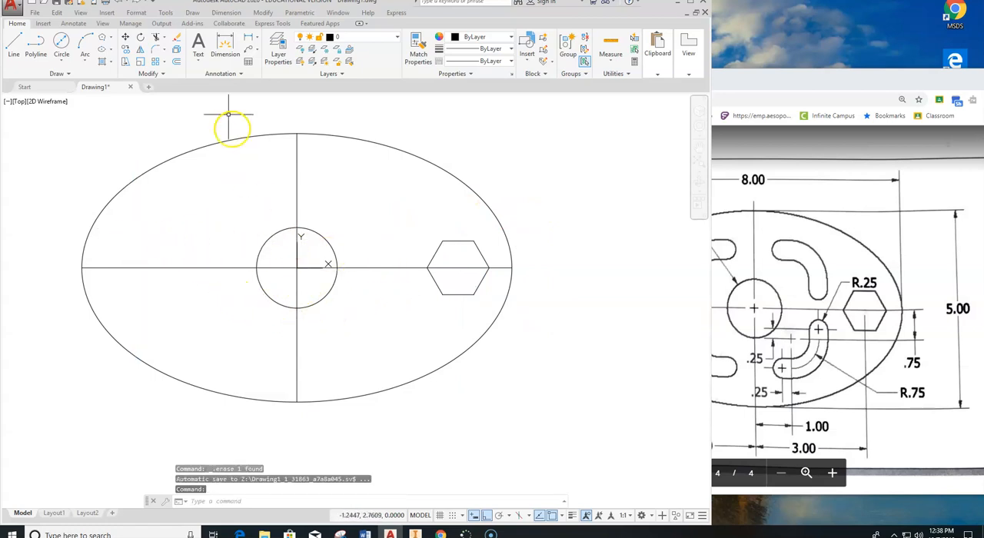
# Mirror the hexagon about the vertical centerline with ortho mode off, keeping the source object.
pyautogui.click(140, 51)
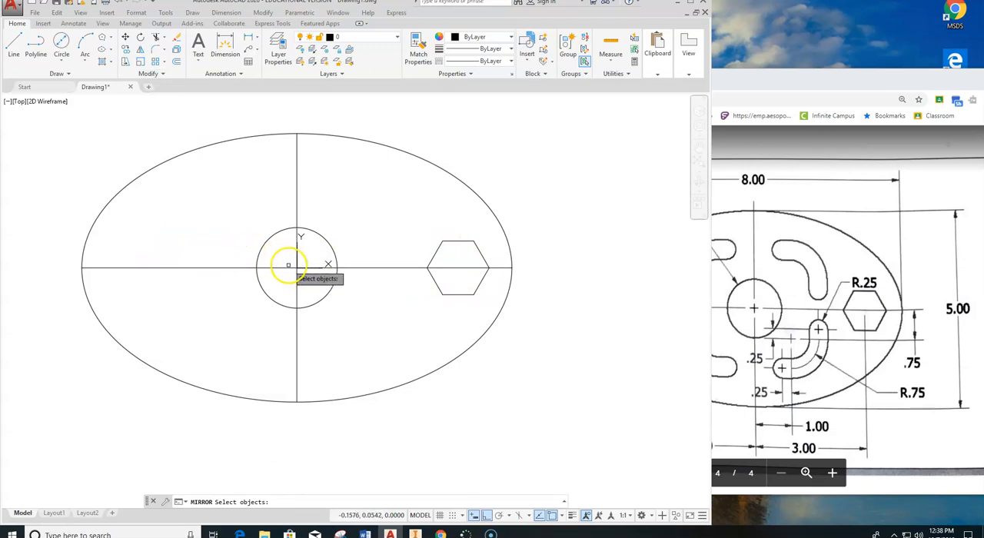
pyautogui.click(463, 242)
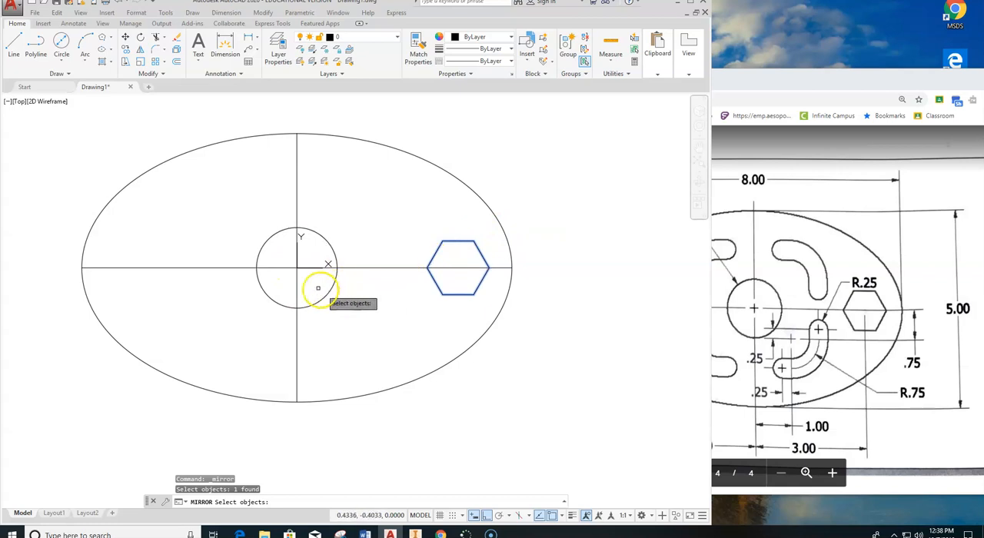
pyautogui.press('Return')
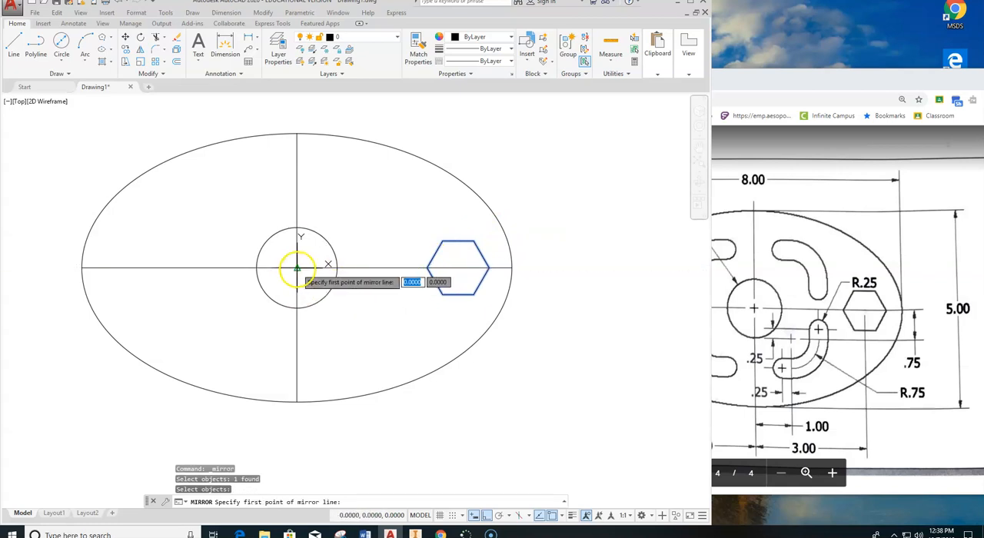
pyautogui.click(296, 269)
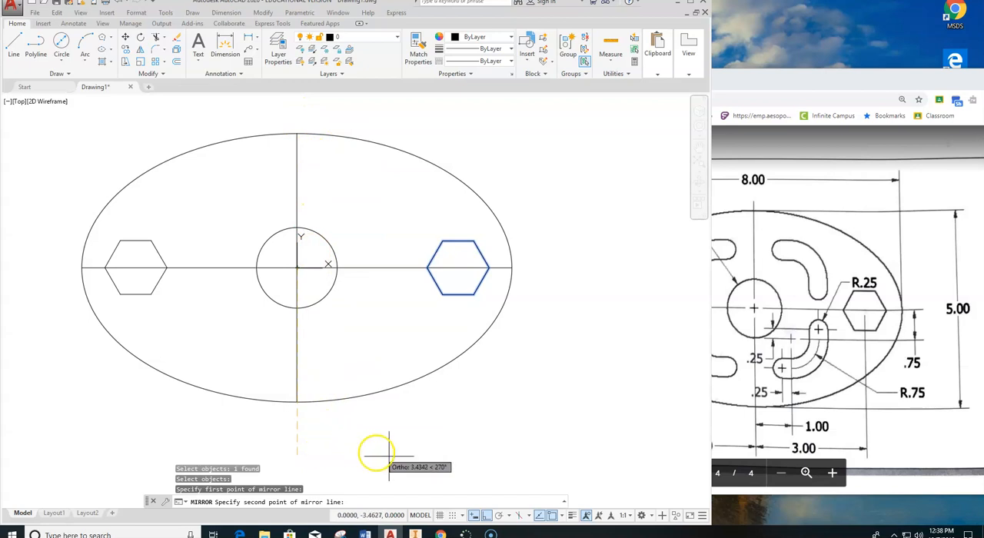
pyautogui.click(484, 516)
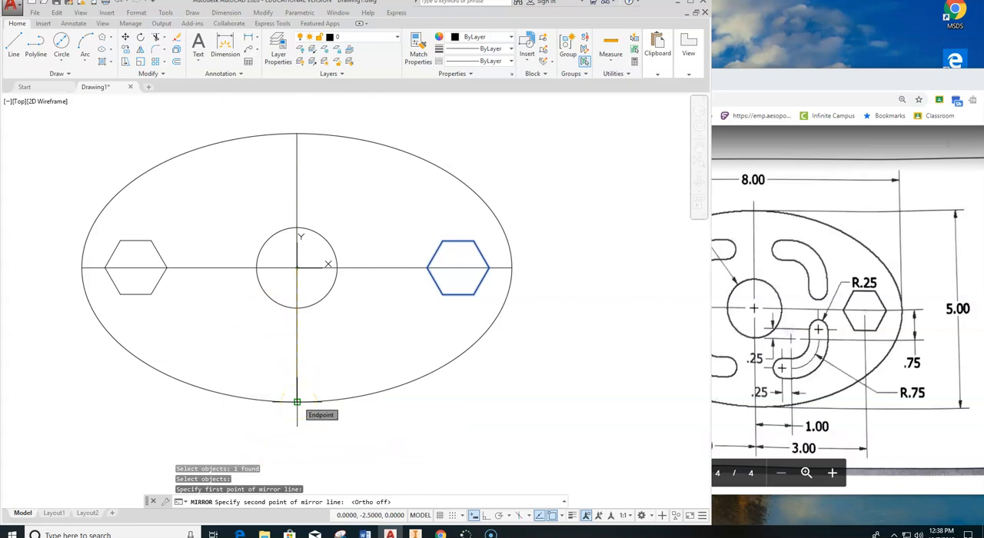
pyautogui.click(297, 402)
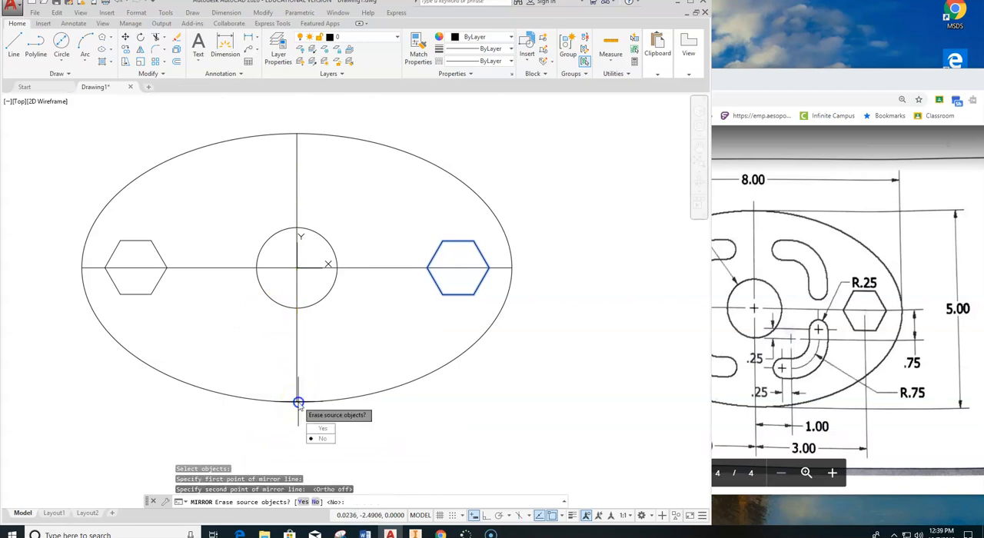
pyautogui.click(322, 438)
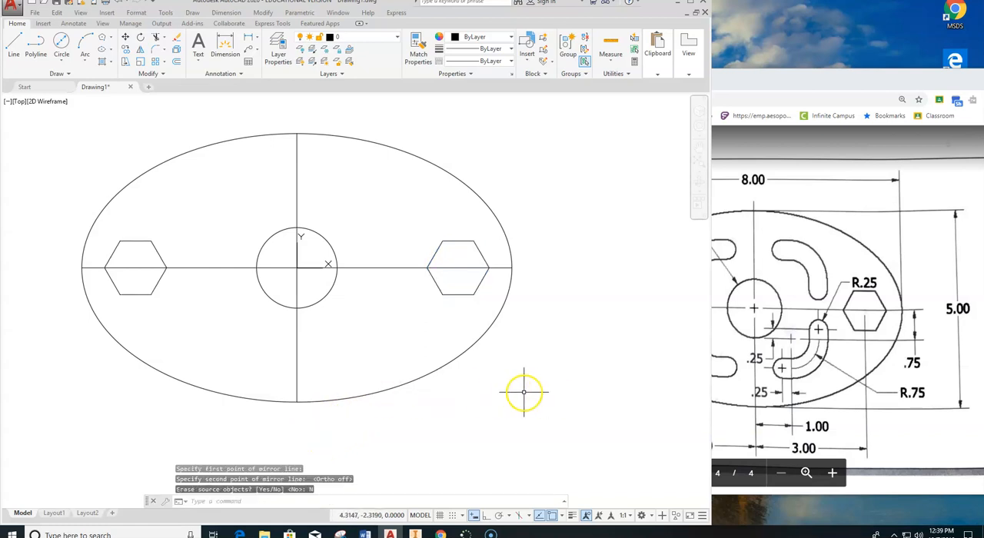
pyautogui.press('Escape')
pyautogui.press('Escape')
# Offset the horizontal centerline .75 units downward.
pyautogui.scroll(-2, 399, 270)
pyautogui.scroll(2, 403, 274)
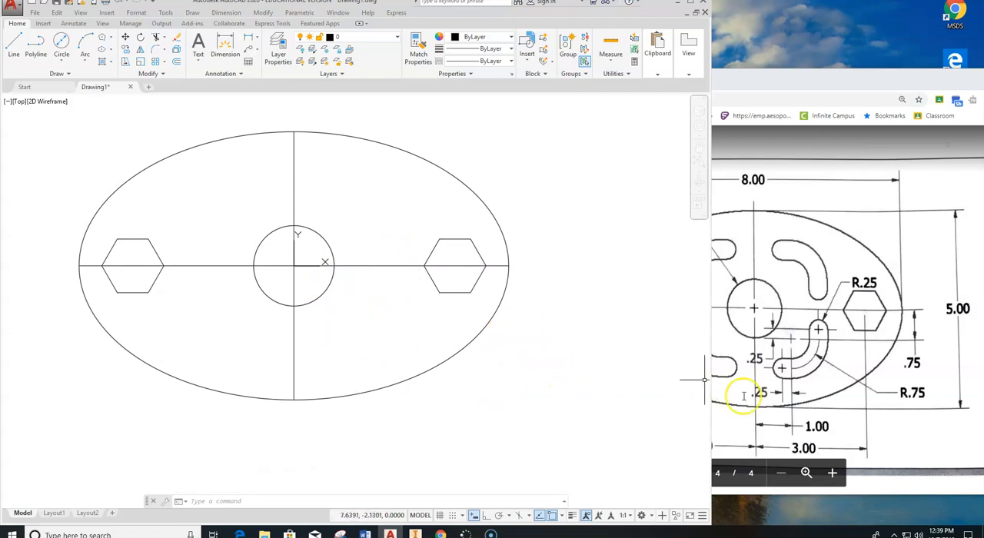
pyautogui.click(845, 432)
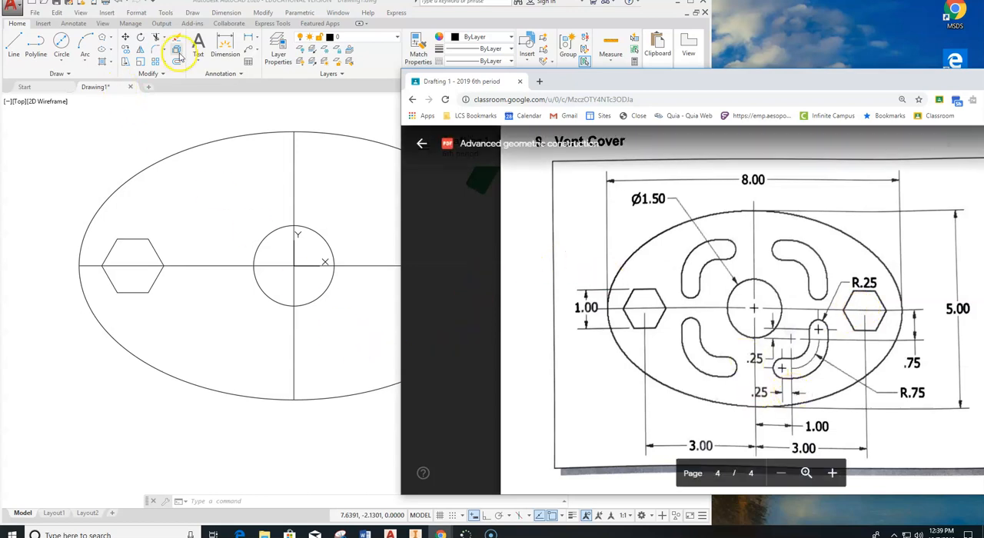
pyautogui.click(177, 62)
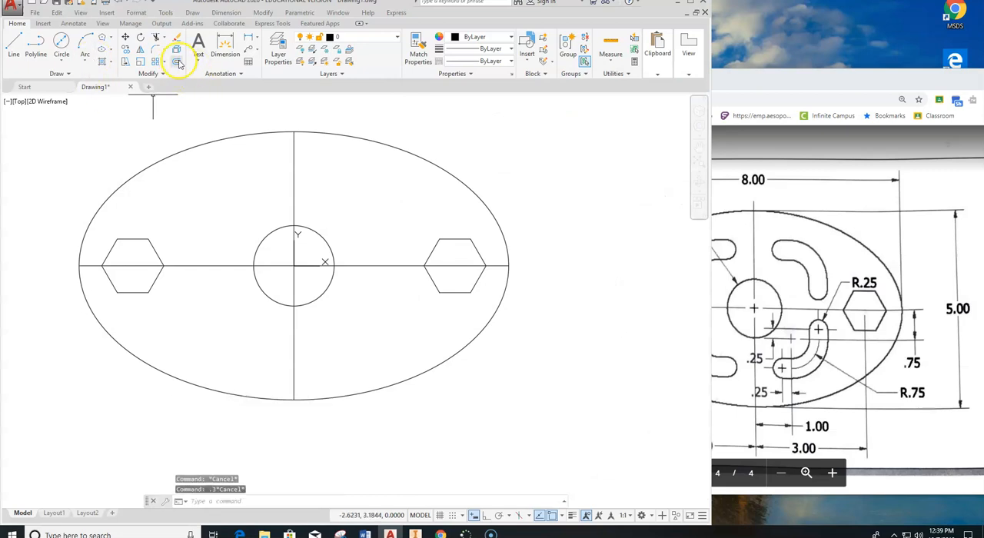
pyautogui.click(177, 62)
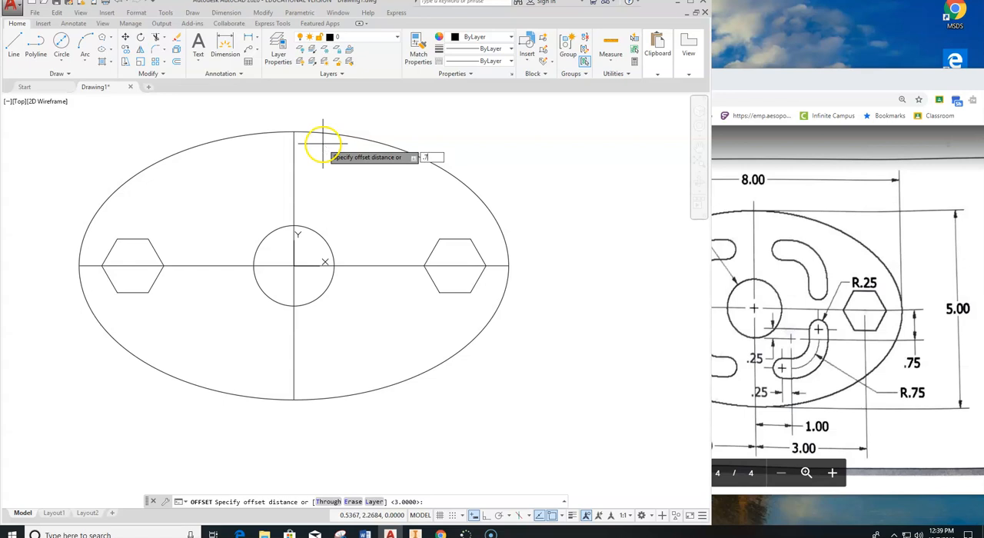
pyautogui.write('.75')
pyautogui.press('Return')
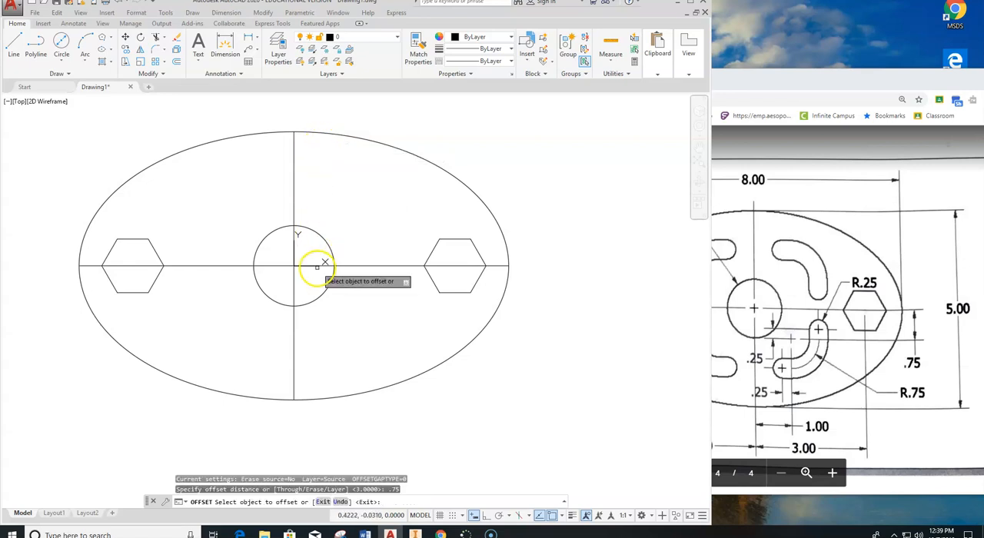
pyautogui.click(357, 265)
pyautogui.click(351, 294)
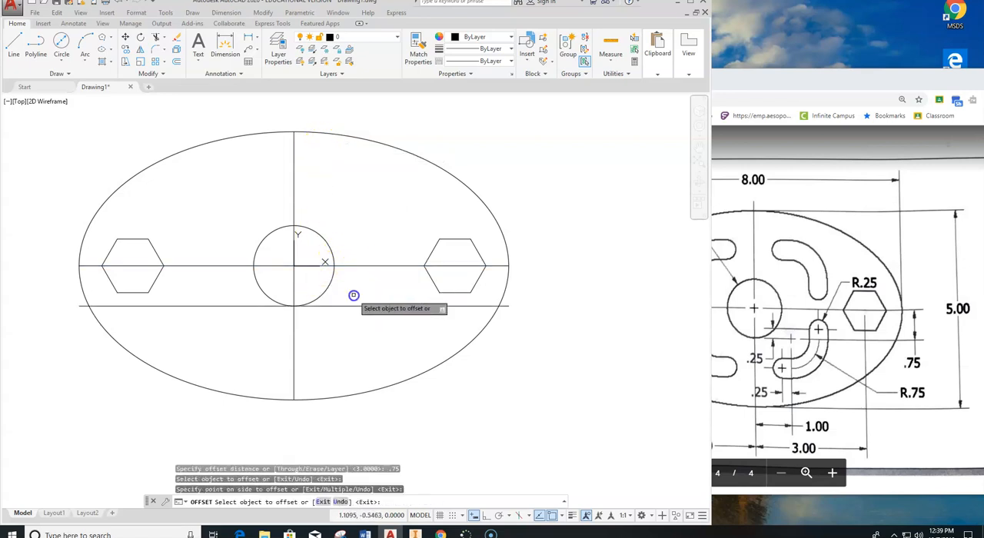
pyautogui.press('Escape')
# Offset the vertical centerline 1 unit to the right.
pyautogui.click(176, 62)
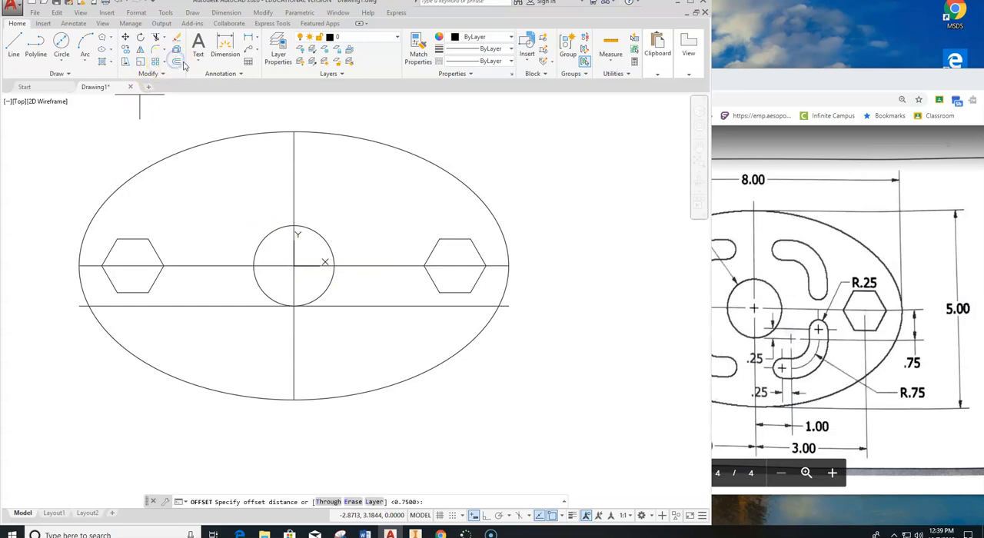
pyautogui.write('1')
pyautogui.press('Return')
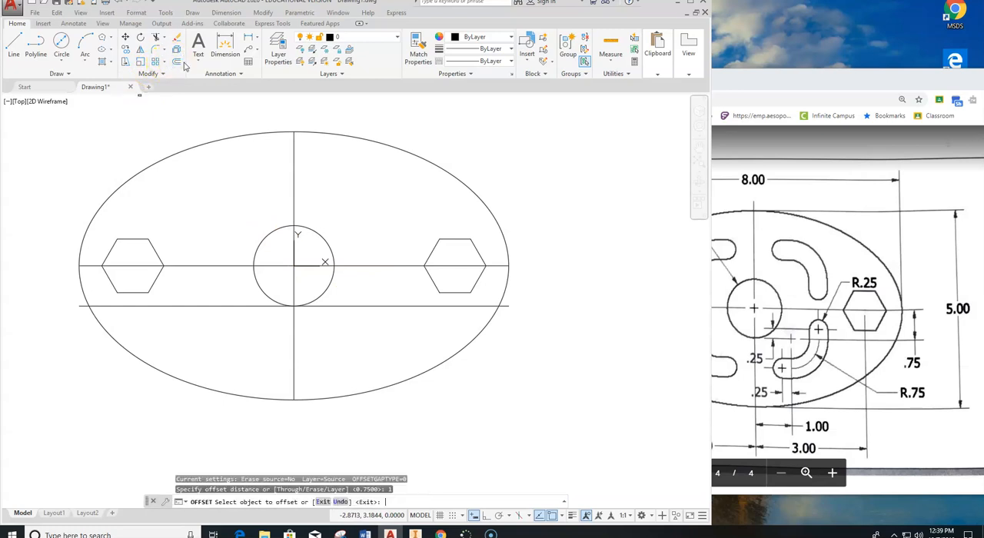
pyautogui.click(293, 327)
pyautogui.click(369, 329)
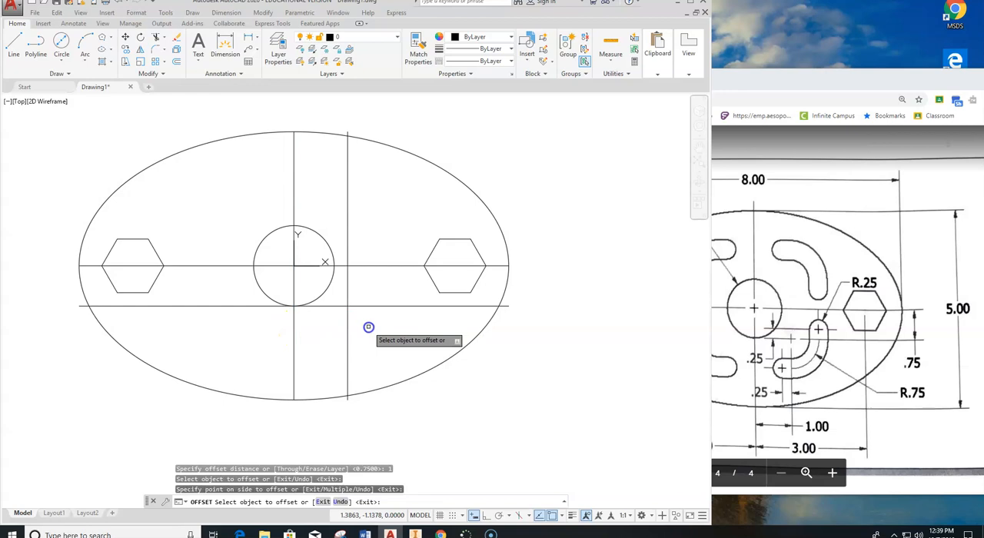
pyautogui.press('Escape')
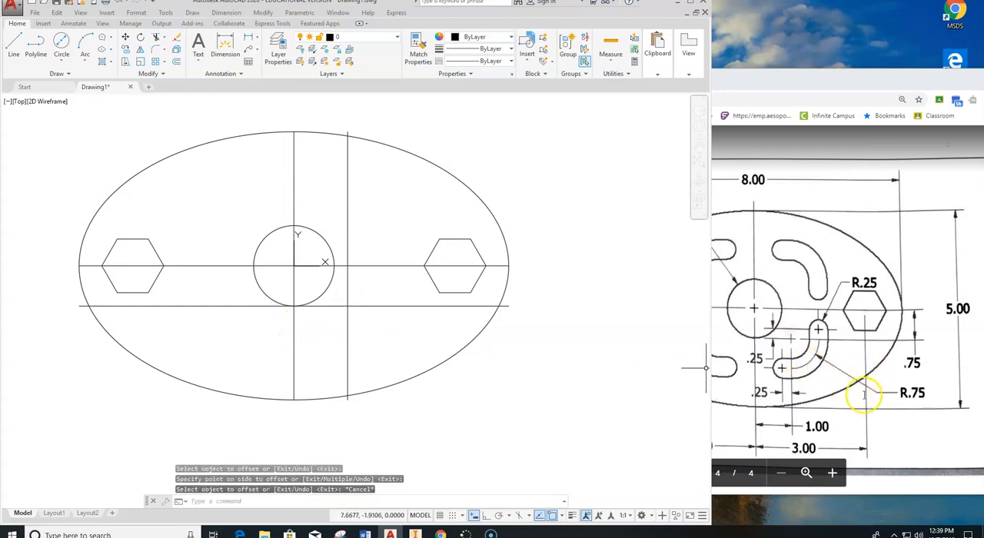
# Draw a circle of radius .75 centered where the two new offset lines intersect at the lower right of the central hole.
pyautogui.click(65, 60)
pyautogui.click(79, 78)
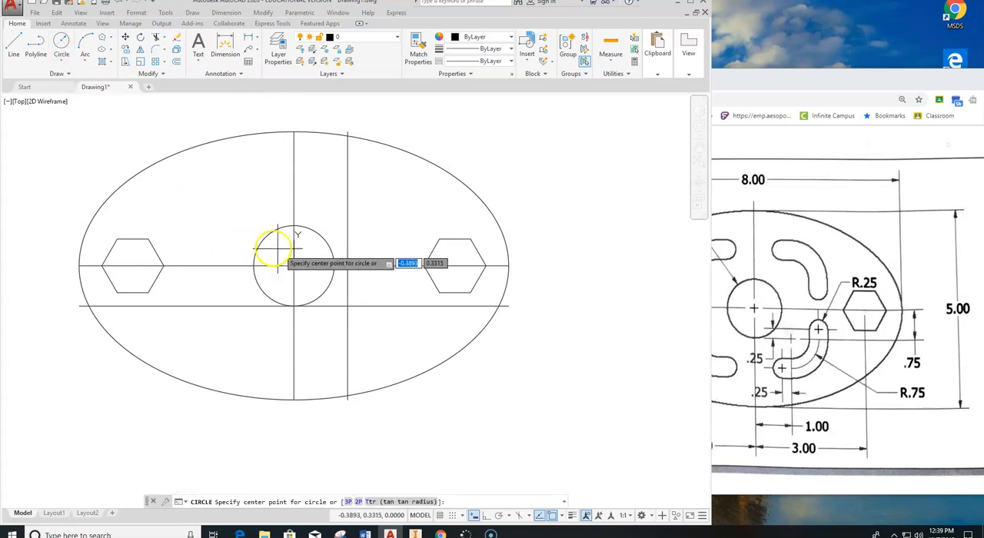
pyautogui.click(347, 306)
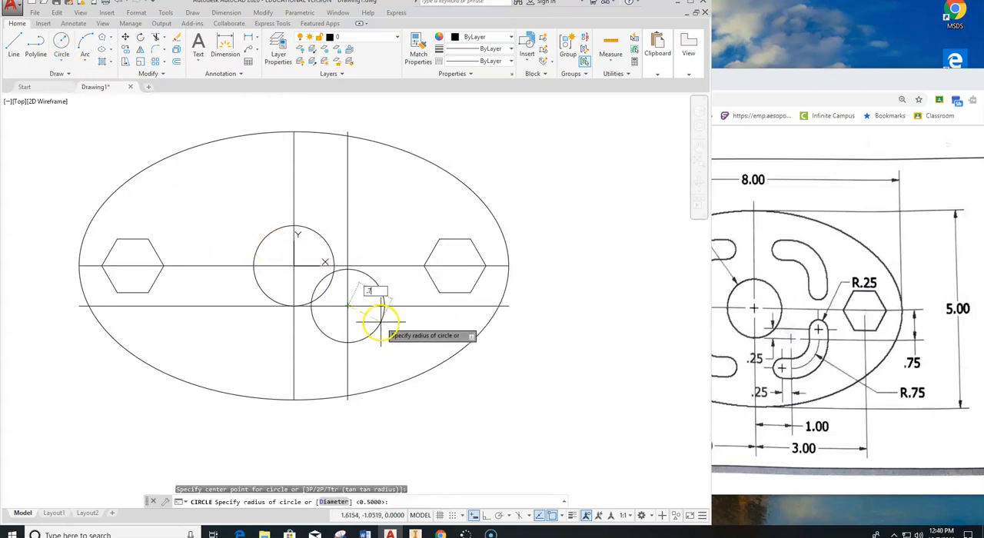
pyautogui.press('Return')
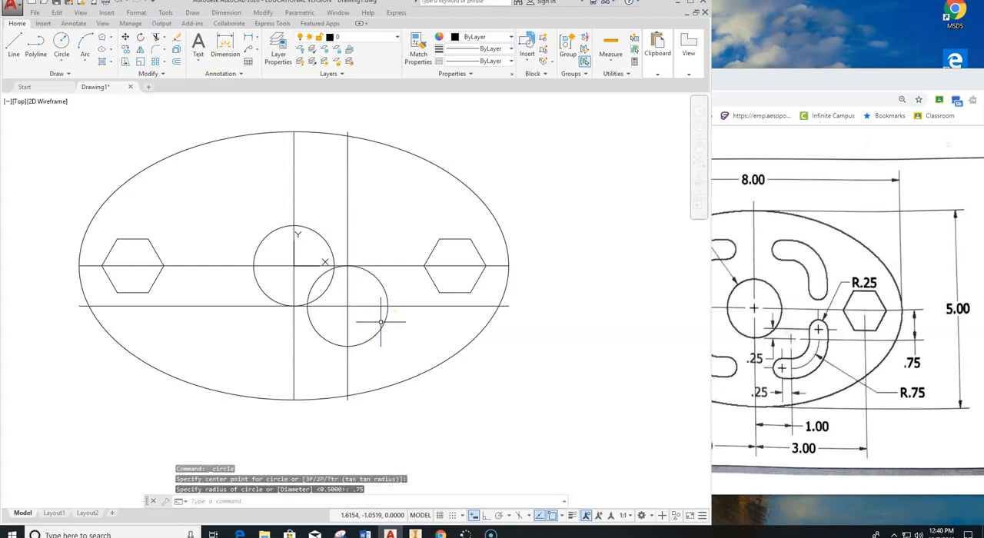
# Trim the .75-radius circle against the two offset lines and delete the leftover upper-left arc, keeping only the lower-right quarter.
pyautogui.press('Escape')
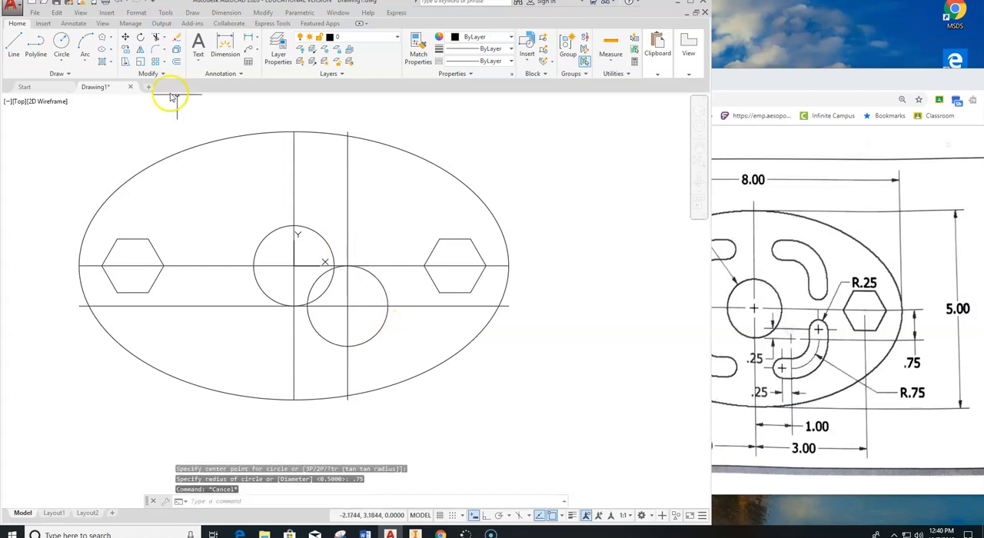
pyautogui.click(154, 38)
pyautogui.click(390, 306)
pyautogui.click(347, 323)
pyautogui.press('Return')
pyautogui.click(332, 343)
pyautogui.click(364, 275)
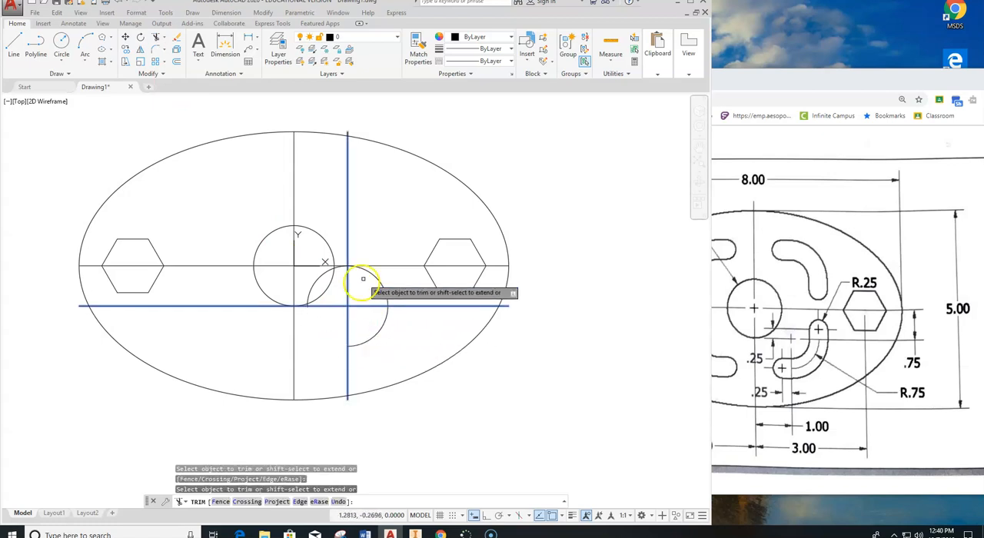
pyautogui.press('Escape')
pyautogui.click(318, 282)
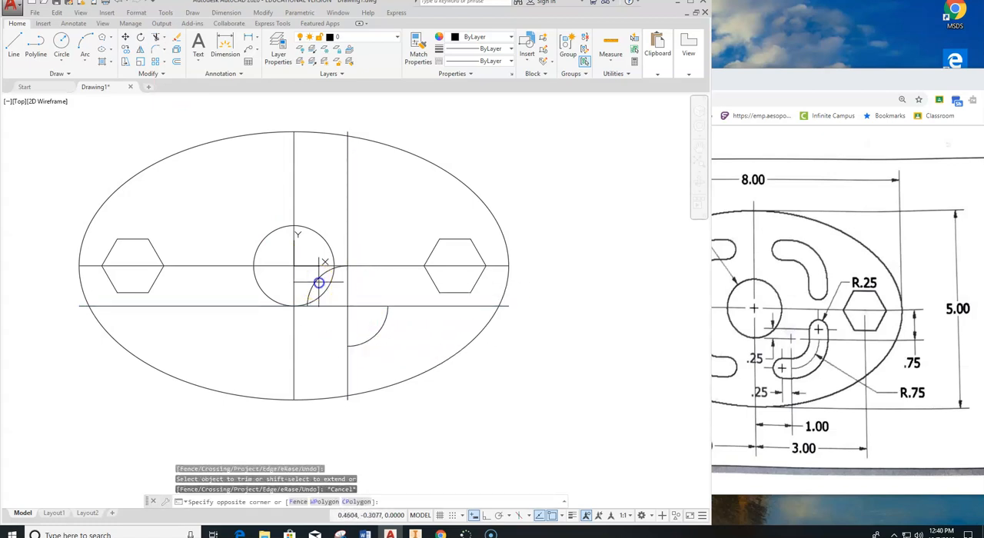
pyautogui.click(315, 278)
pyautogui.press('Delete')
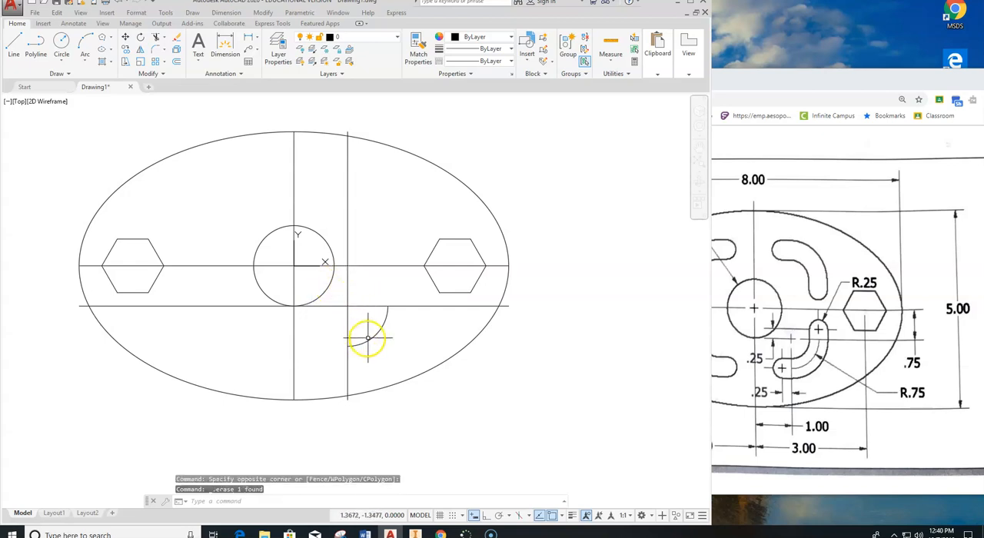
# Draw a .25-unit horizontal line leftward from the lower end of the quarter arc with ortho mode on.
pyautogui.scroll(2, 362, 340)
pyautogui.scroll(2, 380, 301)
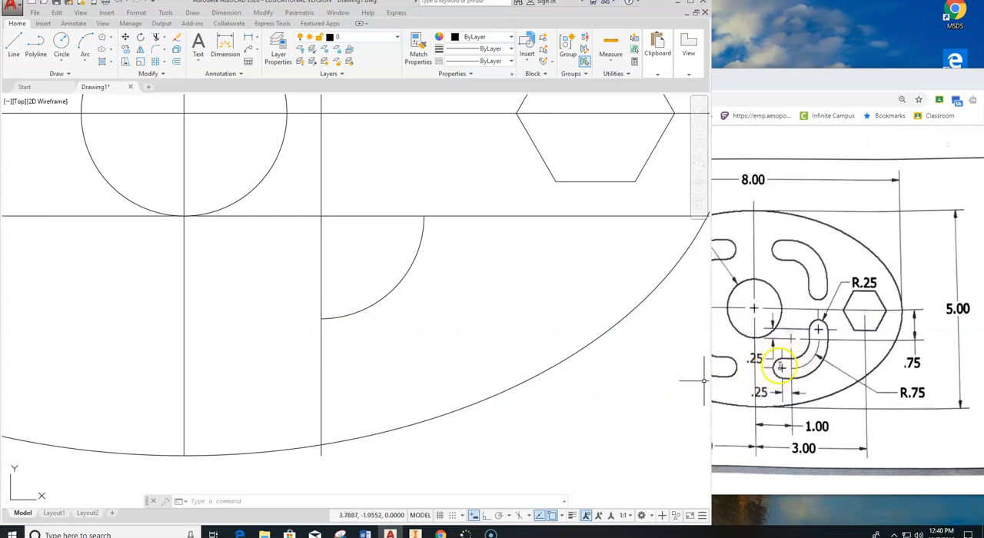
pyautogui.click(17, 48)
pyautogui.click(321, 317)
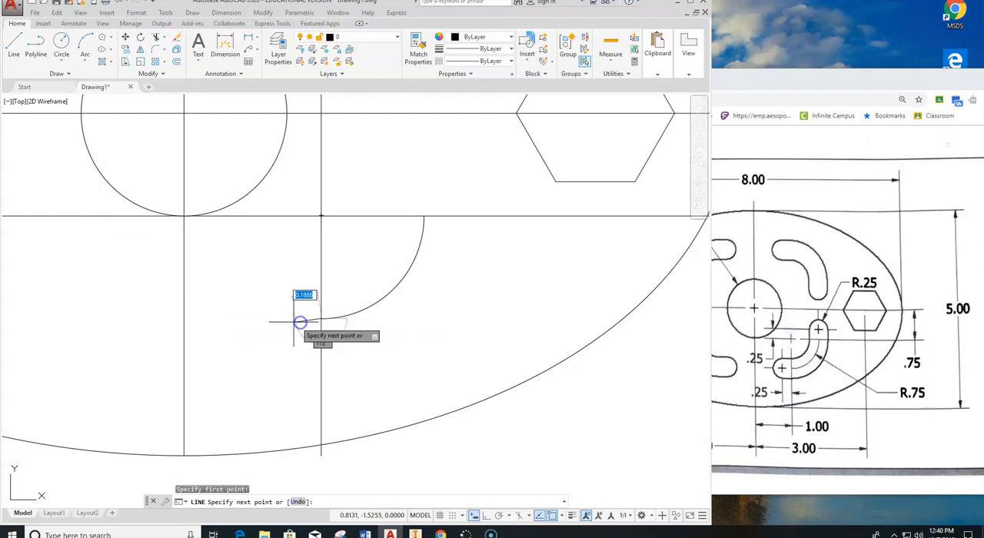
pyautogui.click(486, 516)
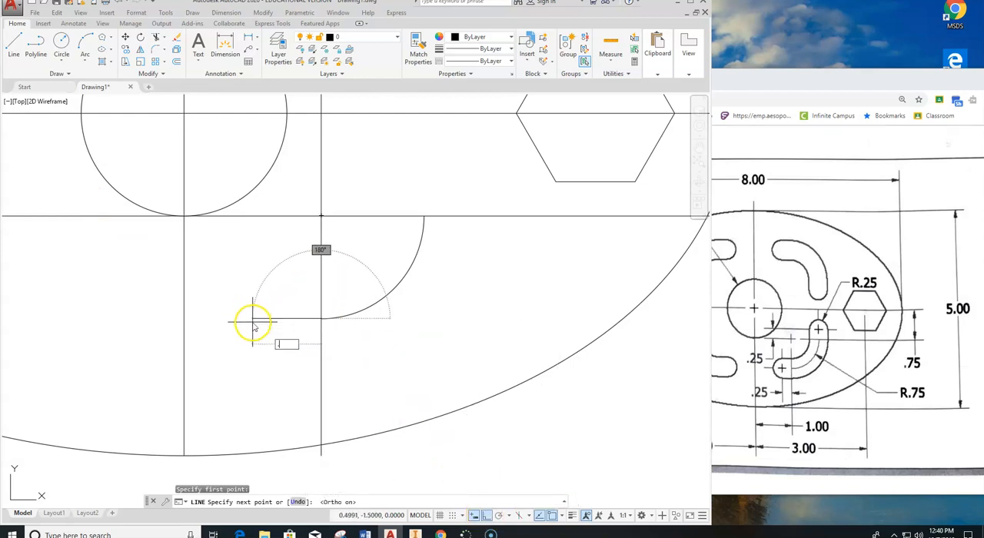
pyautogui.write('.25')
pyautogui.press('Return')
pyautogui.press('Escape')
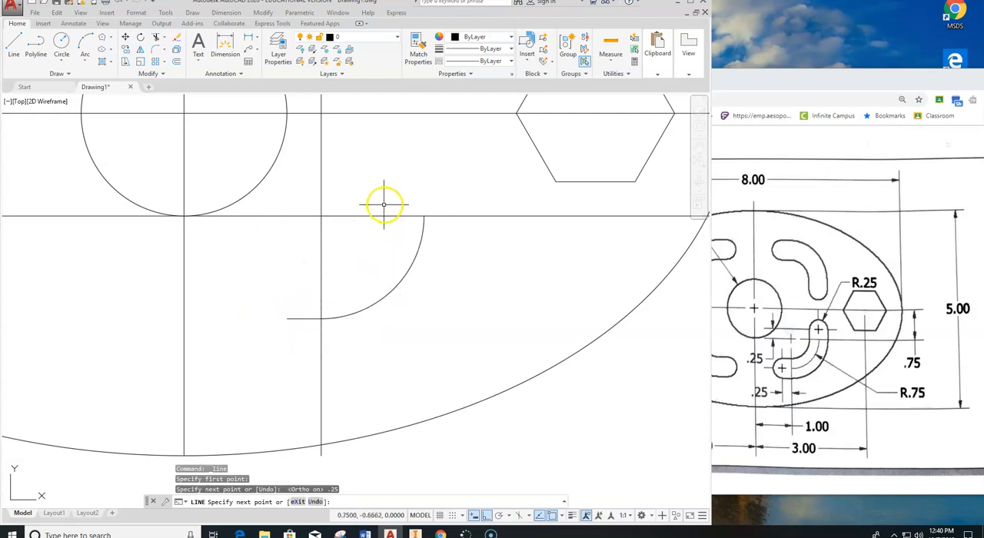
# Draw a .25-unit vertical line upward from the upper end of the quarter arc.
pyautogui.rightClick(388, 209)
pyautogui.click(423, 216)
pyautogui.click(423, 216)
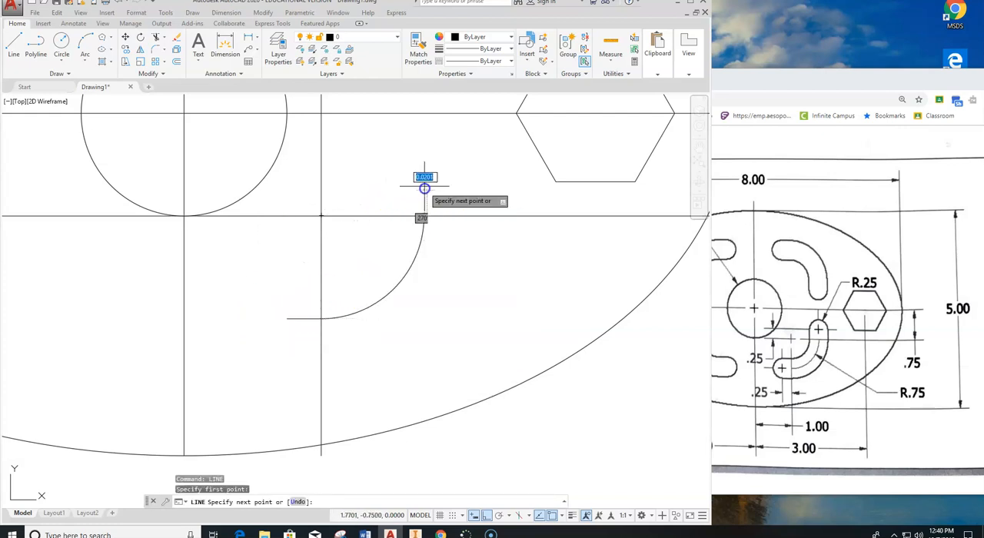
pyautogui.write('.25')
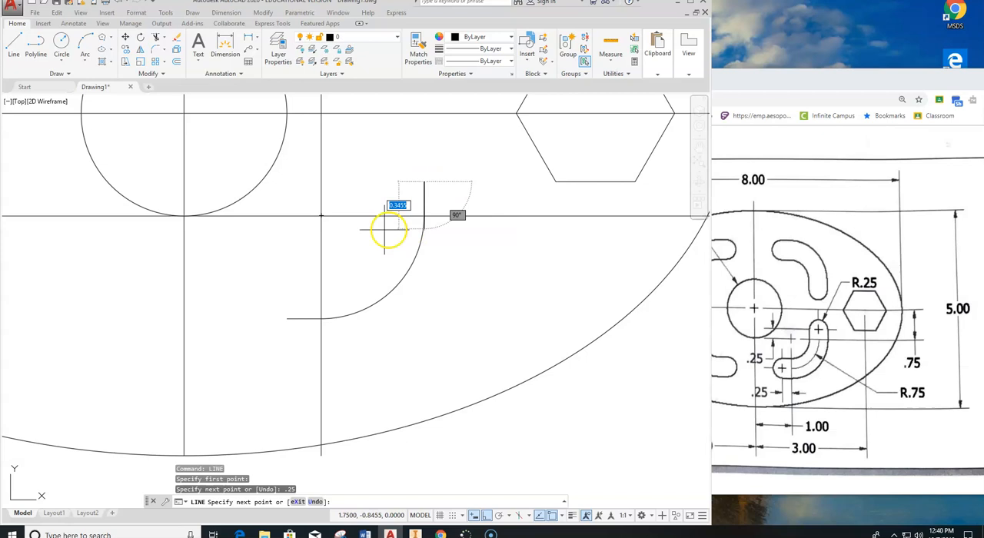
pyautogui.press('Return')
pyautogui.press('Escape')
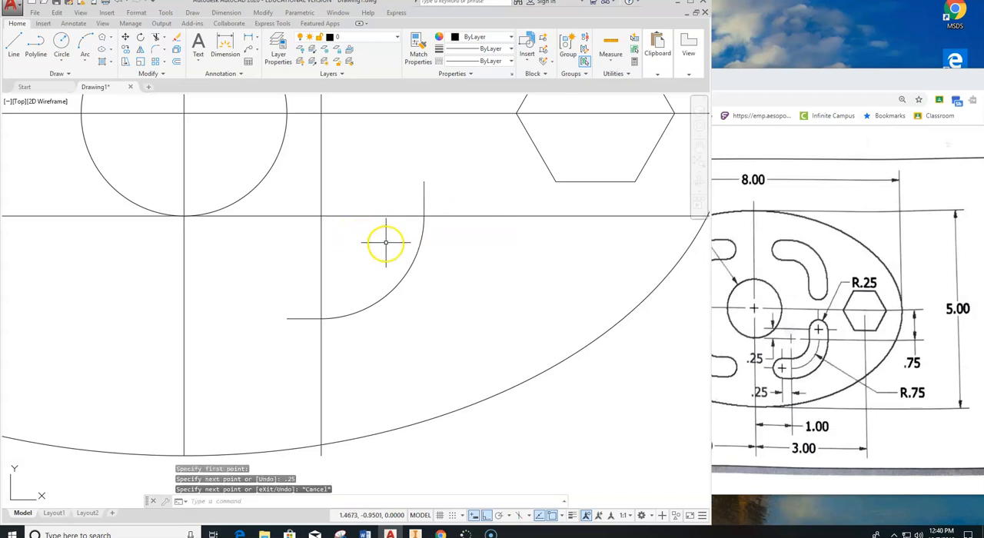
# Draw a circle of radius .25 centered on the free end of the short horizontal line.
pyautogui.click(60, 60)
pyautogui.click(77, 80)
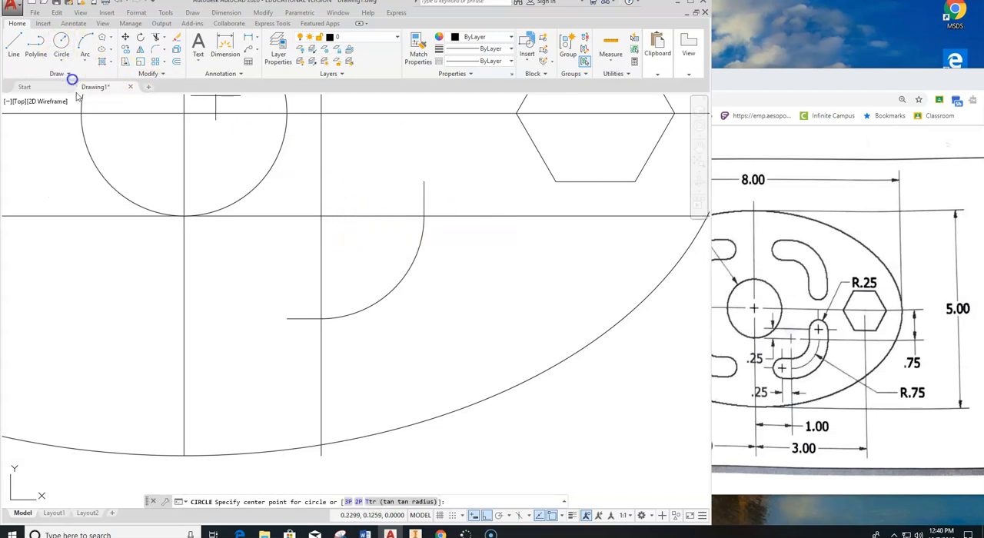
pyautogui.click(286, 318)
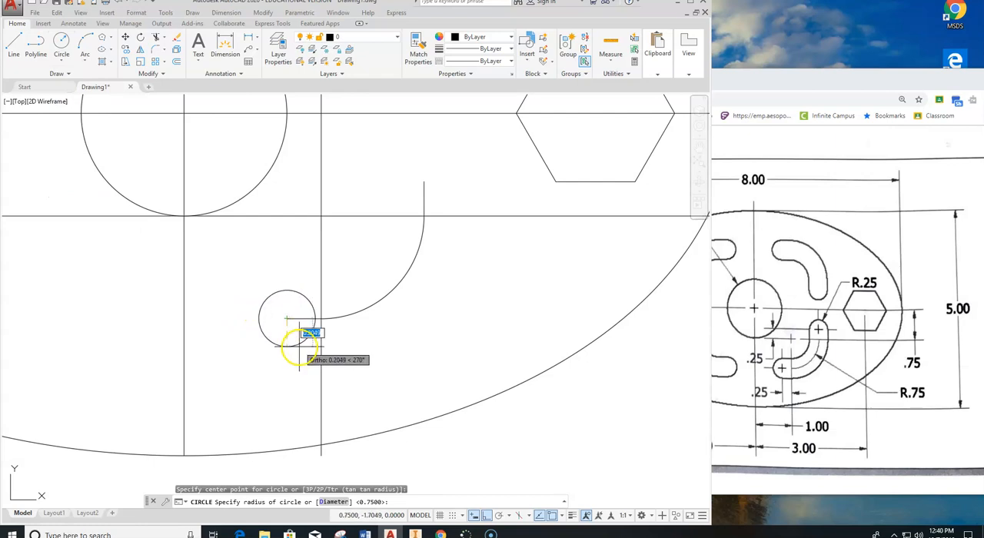
pyautogui.write('.25')
pyautogui.press('Return')
# Draw a circle of radius .25 centered on the upper end of the short vertical line.
pyautogui.rightClick(385, 219)
pyautogui.click(417, 222)
pyautogui.click(423, 182)
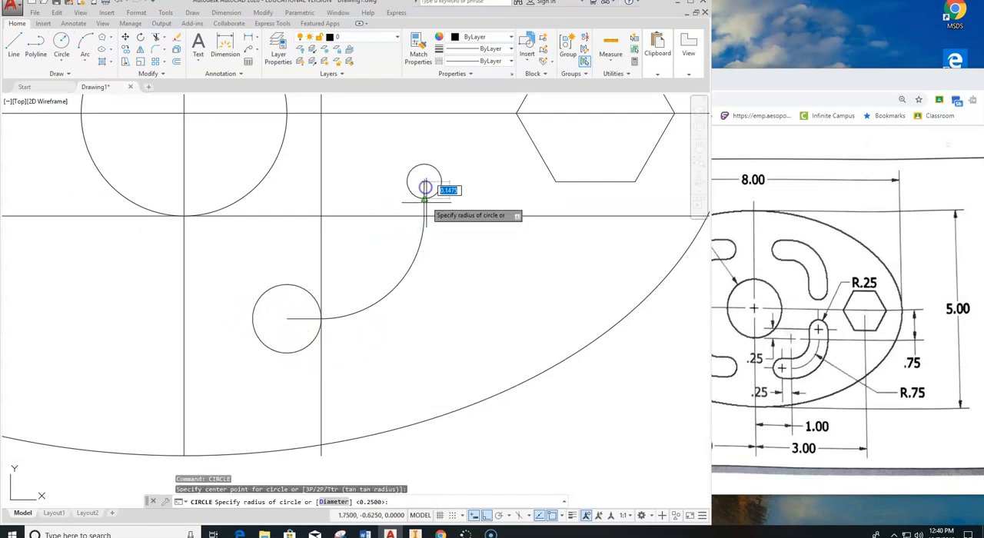
pyautogui.write('.25')
pyautogui.press('Return')
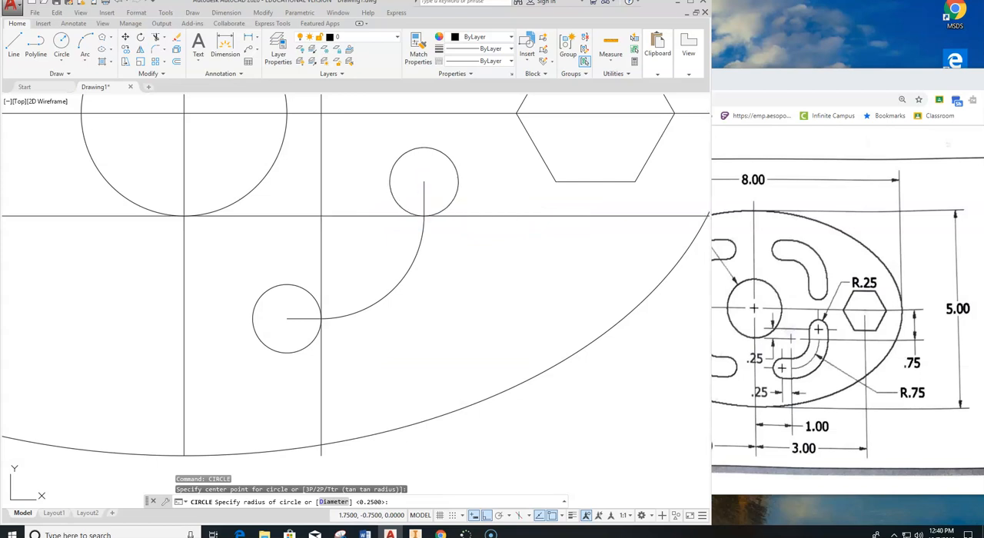
pyautogui.press('Escape')
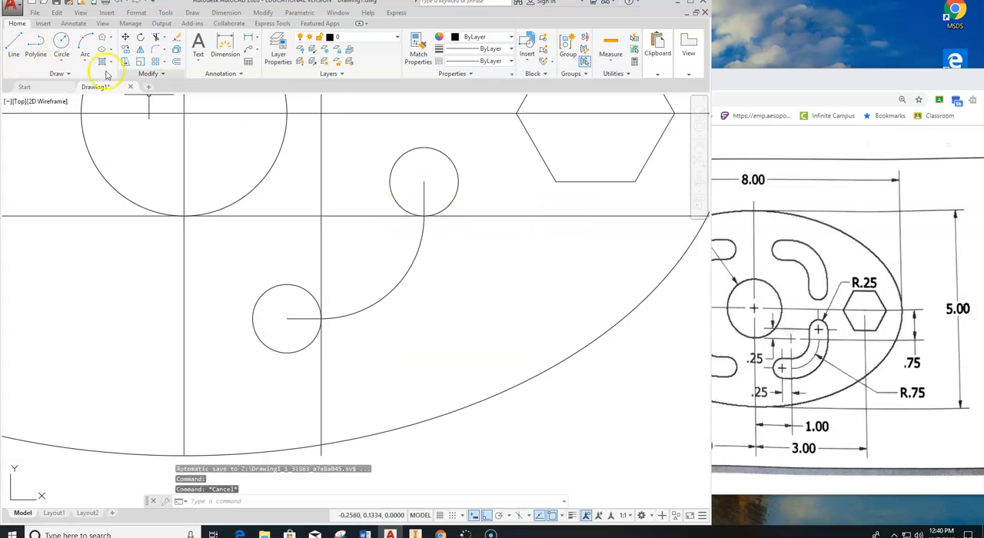
# Offset the slot's short horizontal line and quarter arc .25 units toward the inner side of the curve.
pyautogui.click(177, 62)
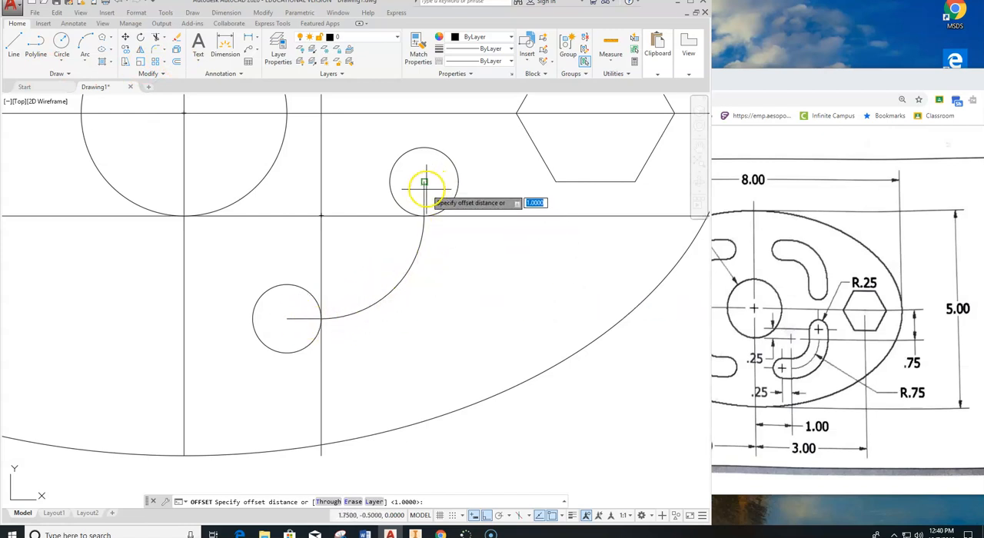
pyautogui.click(179, 63)
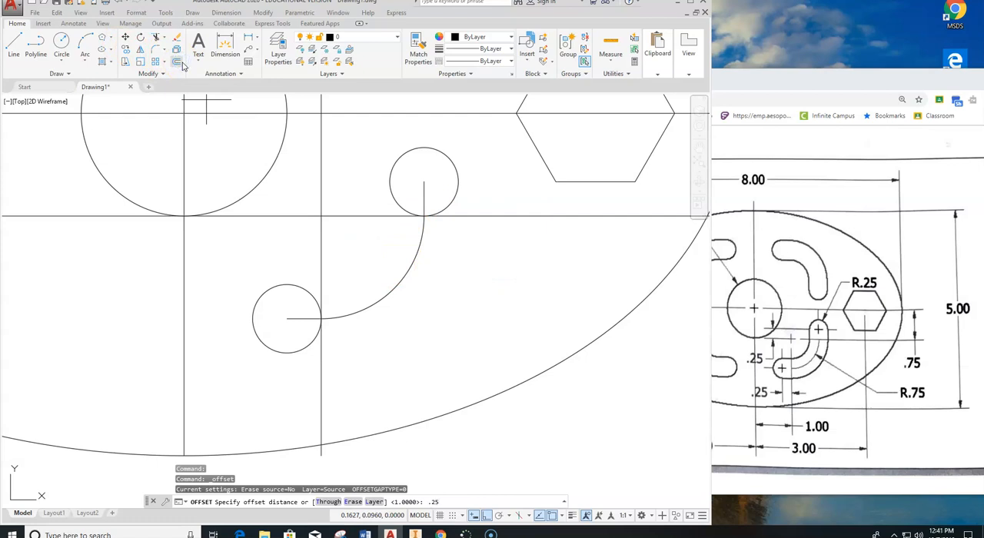
pyautogui.press('Return')
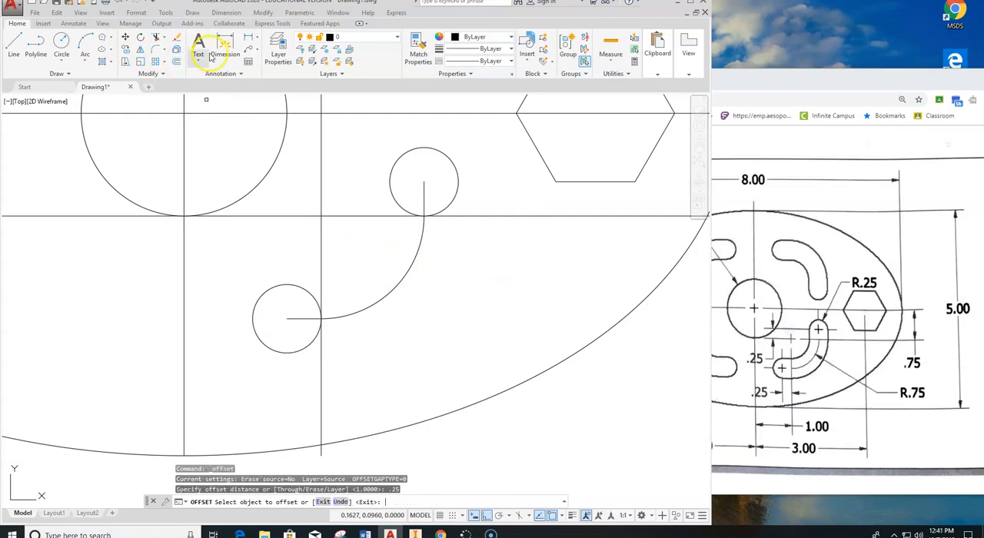
pyautogui.click(300, 317)
pyautogui.click(351, 311)
pyautogui.click(382, 224)
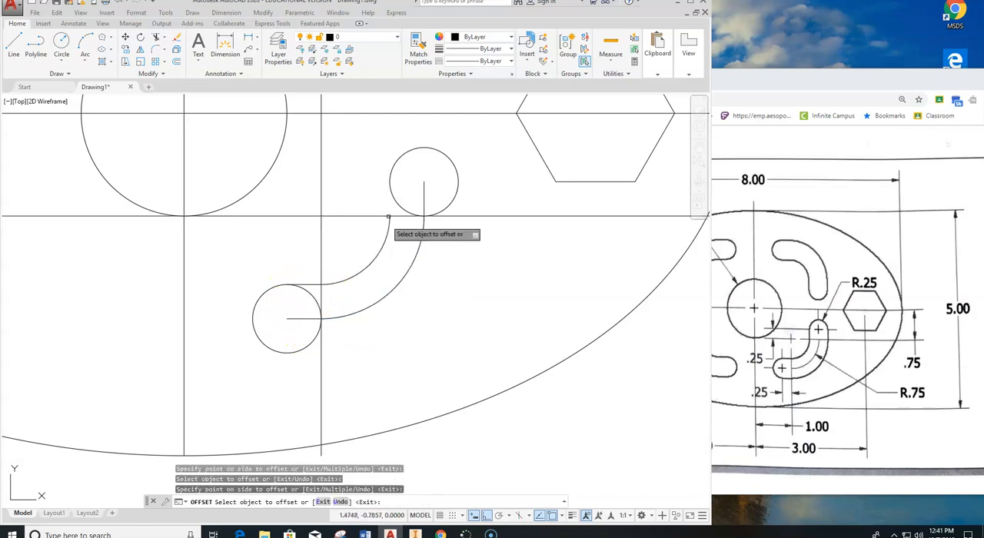
# Complete the slot's side walls with .25-unit offsets of the short vertical line, and offset the arc and horizontal line outward.
pyautogui.click(423, 194)
pyautogui.click(444, 192)
pyautogui.click(422, 231)
pyautogui.click(426, 263)
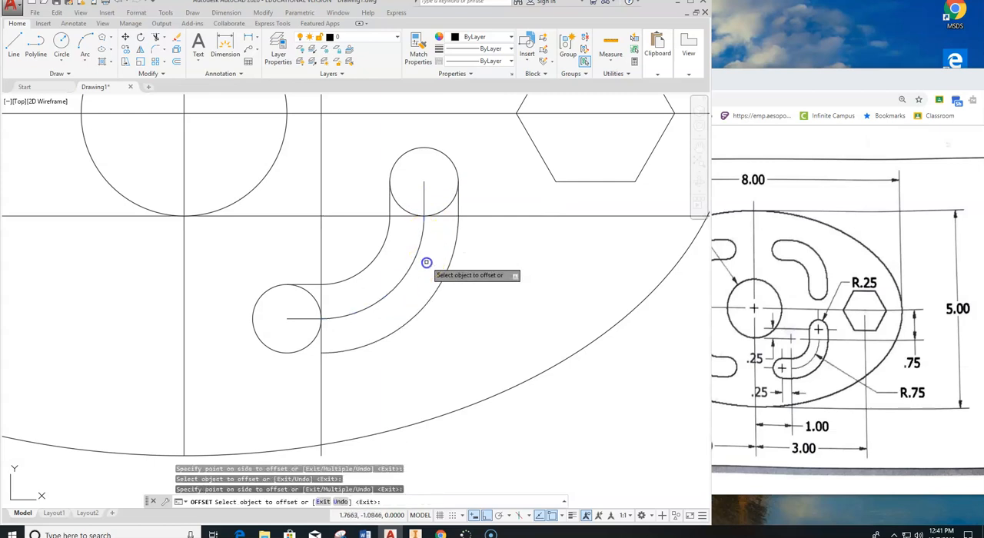
pyautogui.click(293, 324)
pyautogui.click(399, 286)
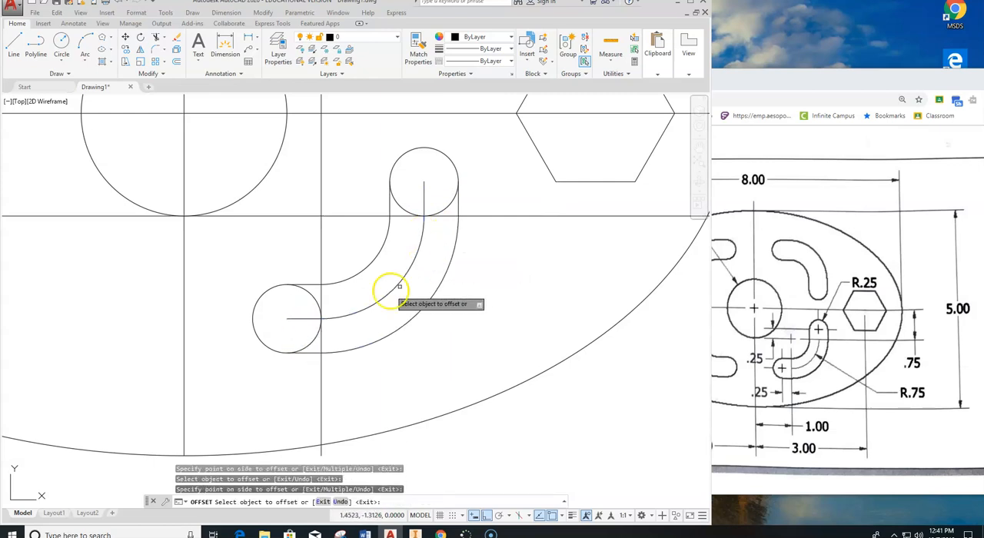
# Erase the slot's centerline path: the middle quarter arc, the short horizontal line and the short vertical line.
pyautogui.press('Escape')
pyautogui.press('Escape')
pyautogui.press('Escape')
pyautogui.write('e')
pyautogui.press('Return')
pyautogui.moveTo(329, 314); pyautogui.dragTo(307, 317)
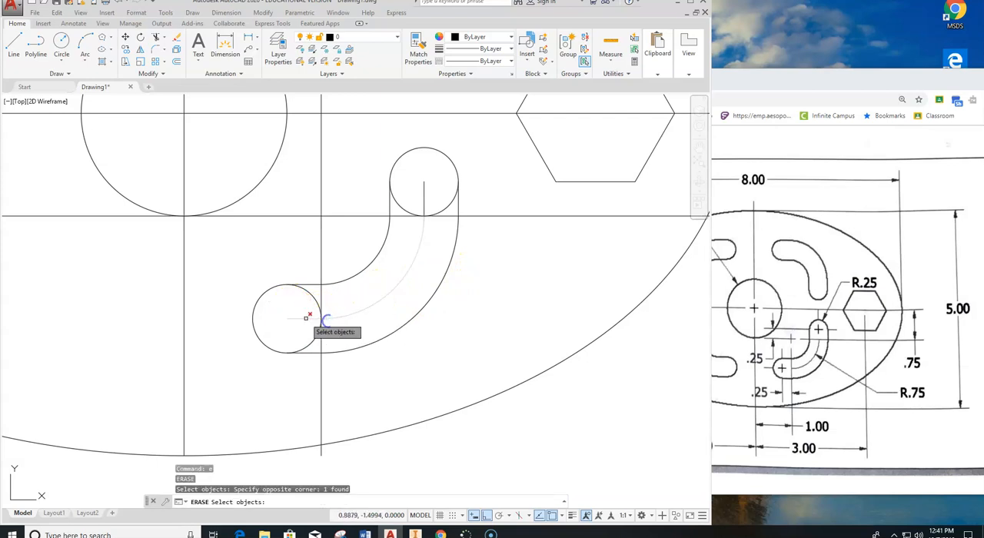
pyautogui.click(307, 317)
pyautogui.click(422, 189)
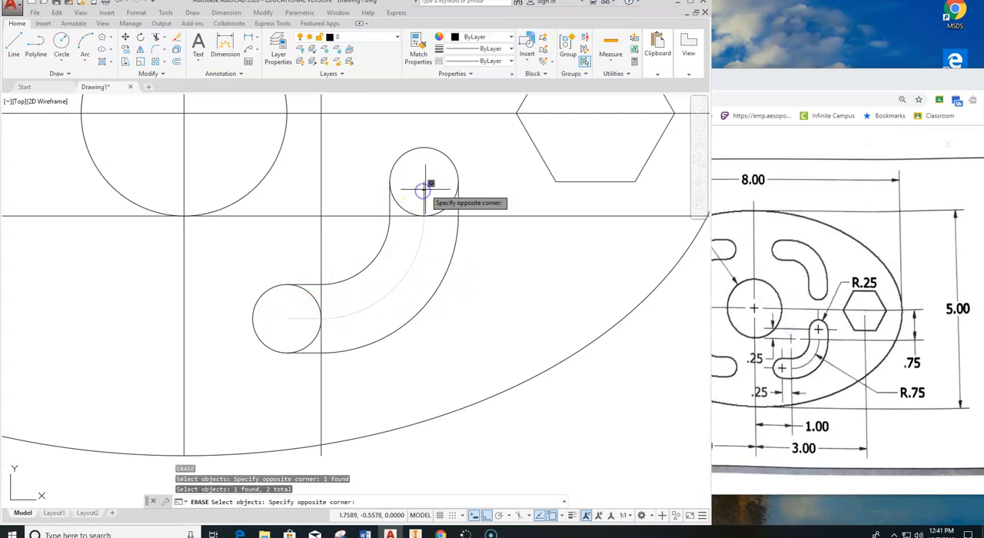
pyautogui.click(425, 188)
pyautogui.rightClick(346, 187)
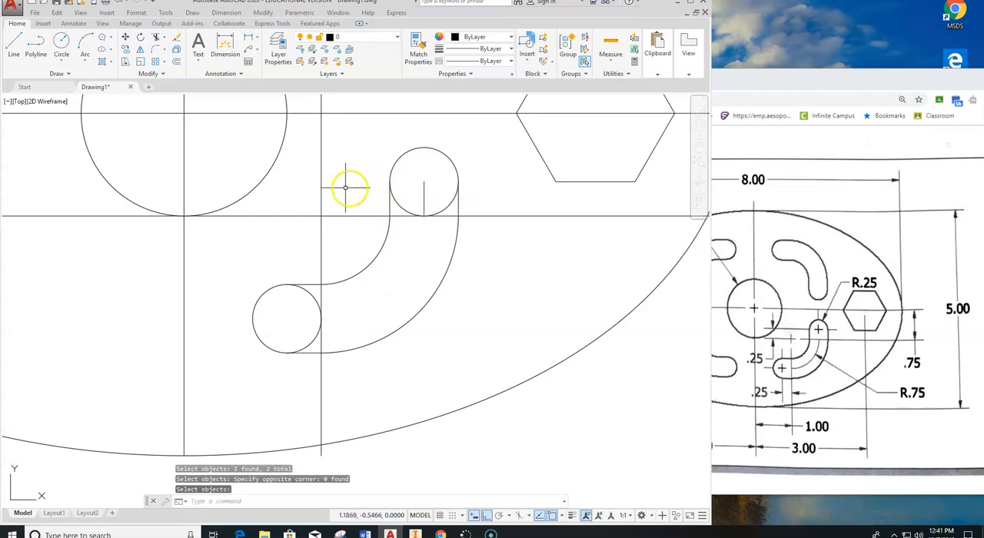
pyautogui.press('Escape')
pyautogui.click(425, 185)
pyautogui.rightClick(418, 187)
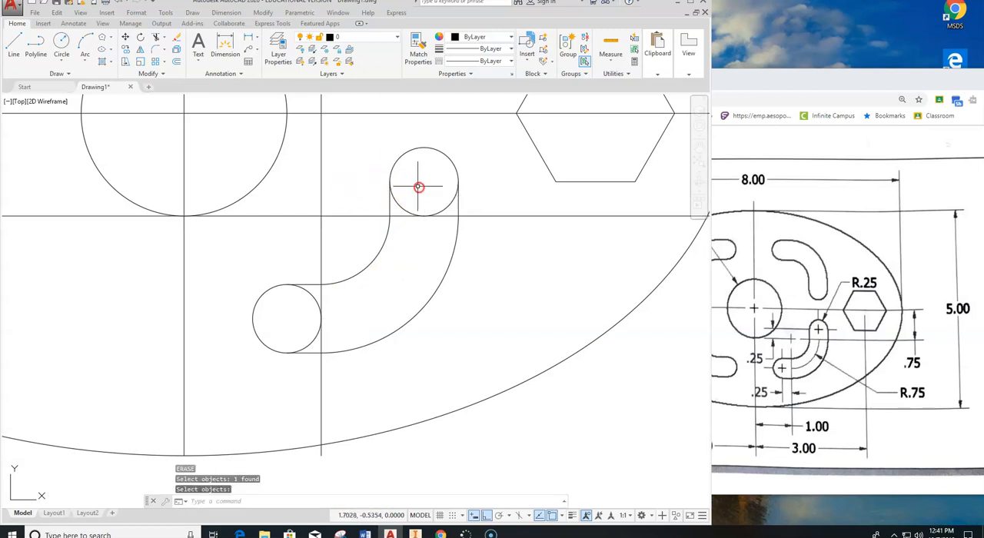
# Erase the two offset construction lines that cross at the slot's arc center.
pyautogui.rightClick(326, 199)
pyautogui.click(338, 204)
pyautogui.click(340, 188)
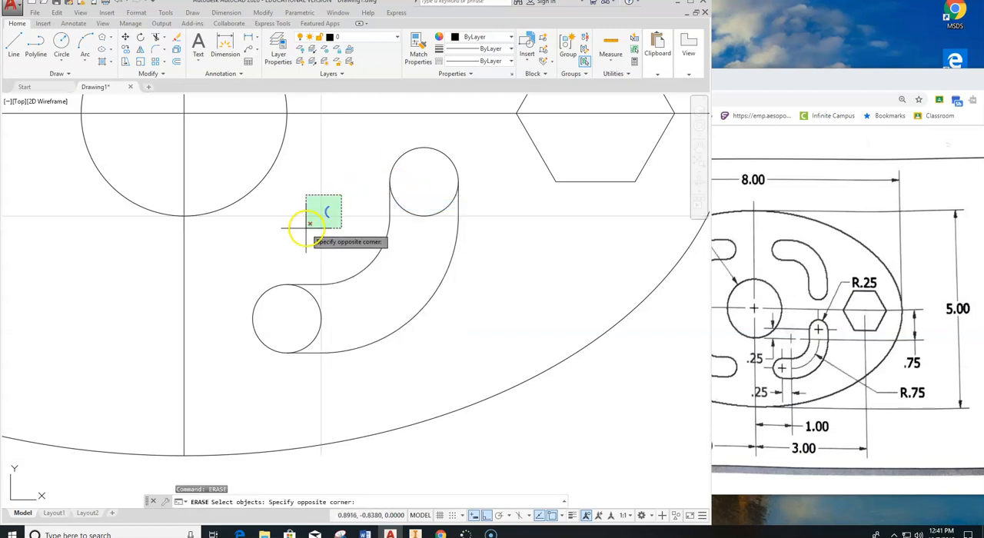
pyautogui.click(306, 219)
pyautogui.rightClick(344, 244)
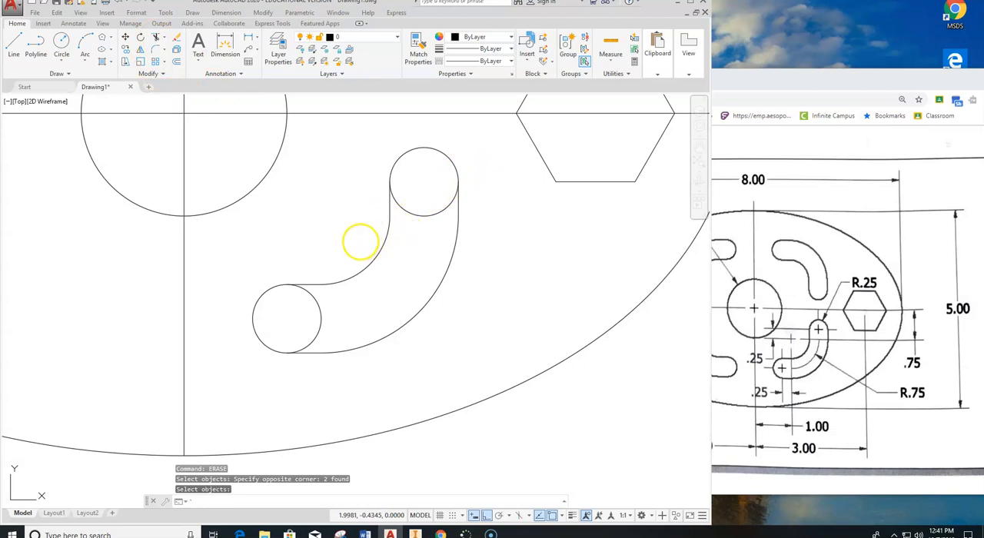
# Trim the inner halves of both end circles, using all objects as cutting edges, to leave one closed curved slot.
pyautogui.write("'")
pyautogui.press('Return')
pyautogui.click(158, 37)
pyautogui.press('Return')
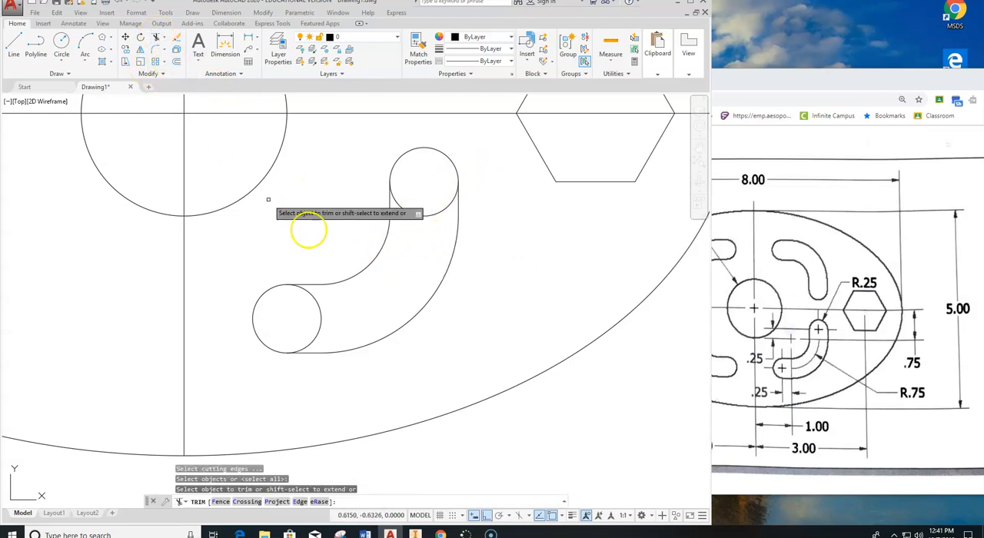
pyautogui.click(422, 214)
pyautogui.click(323, 307)
pyautogui.scroll(-4, 411, 284)
pyautogui.moveTo(338, 278); pyautogui.dragTo(340, 306, button='middle')
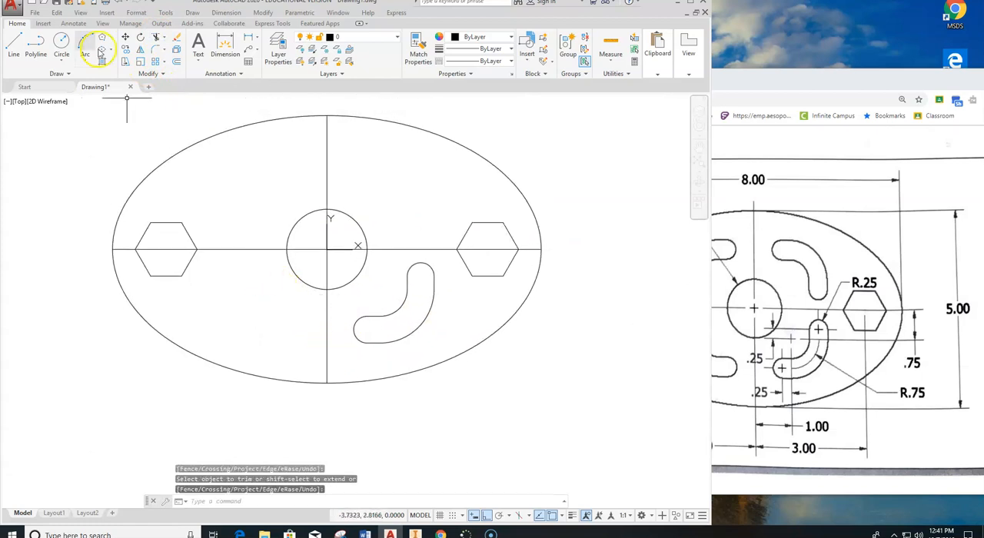
# Mirror the curved slot about the vertical centerline, keeping the source objects.
pyautogui.click(141, 49)
pyautogui.click(449, 261)
pyautogui.click(391, 315)
pyautogui.click(392, 314)
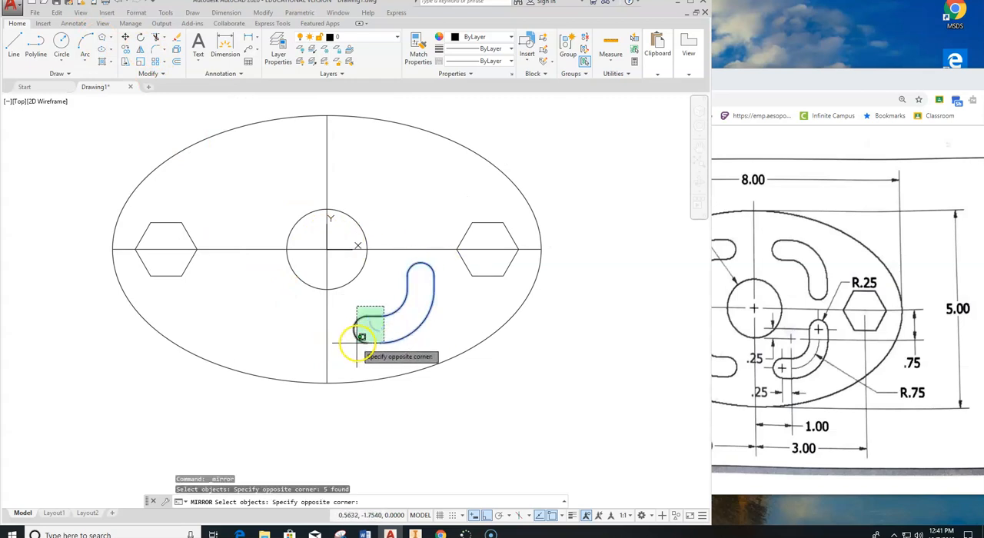
pyautogui.click(348, 348)
pyautogui.press('Return')
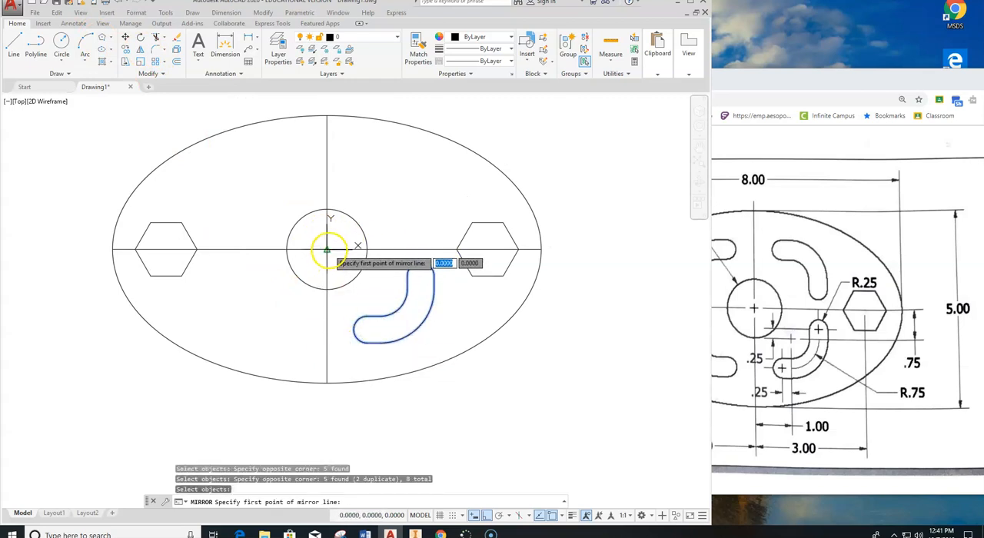
pyautogui.click(326, 257)
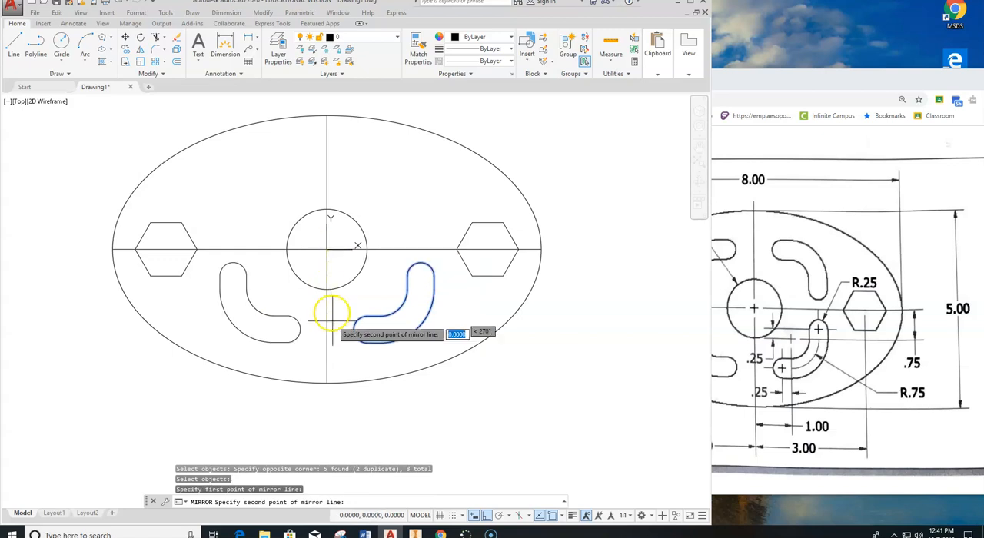
pyautogui.click(341, 423)
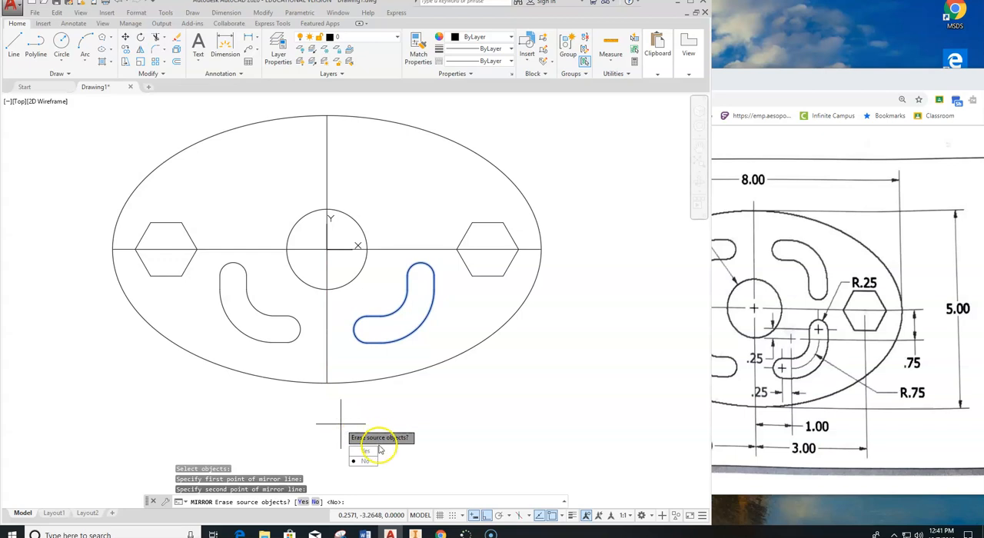
pyautogui.press('Return')
# Mirror both lower curved slots about the horizontal centerline through the origin, keeping the source objects.
pyautogui.rightClick(249, 287)
pyautogui.click(274, 296)
pyautogui.click(209, 259)
pyautogui.click(311, 360)
pyautogui.click(345, 357)
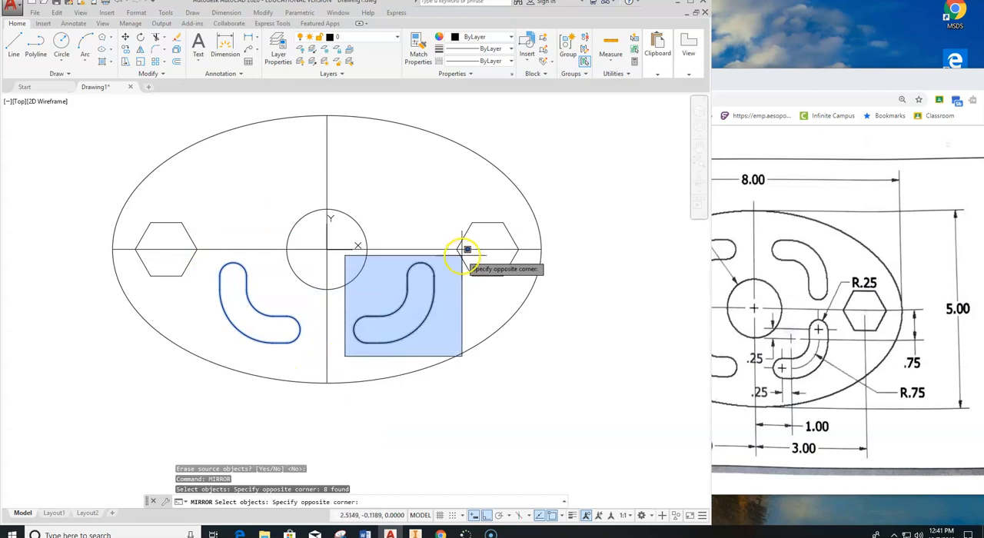
pyautogui.click(436, 256)
pyautogui.press('Return')
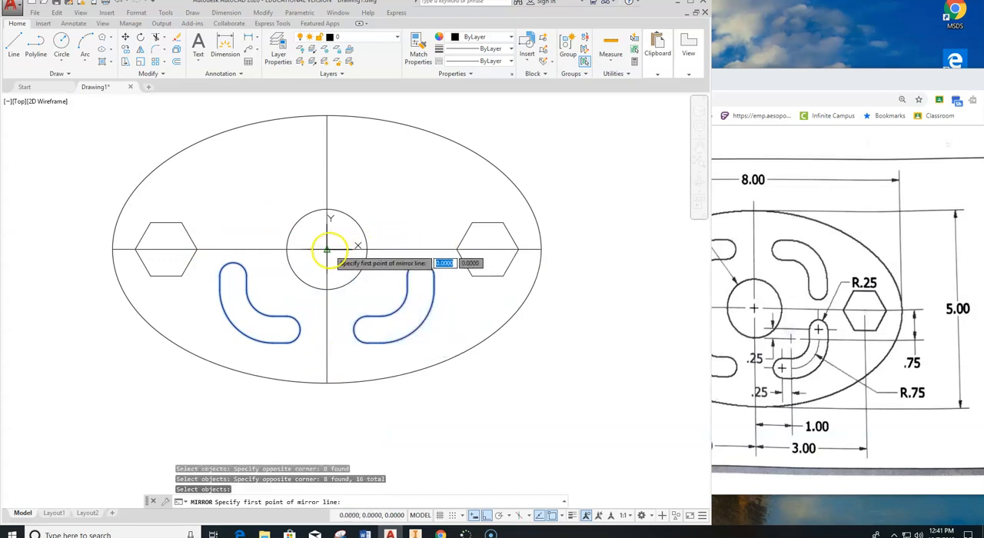
pyautogui.click(328, 248)
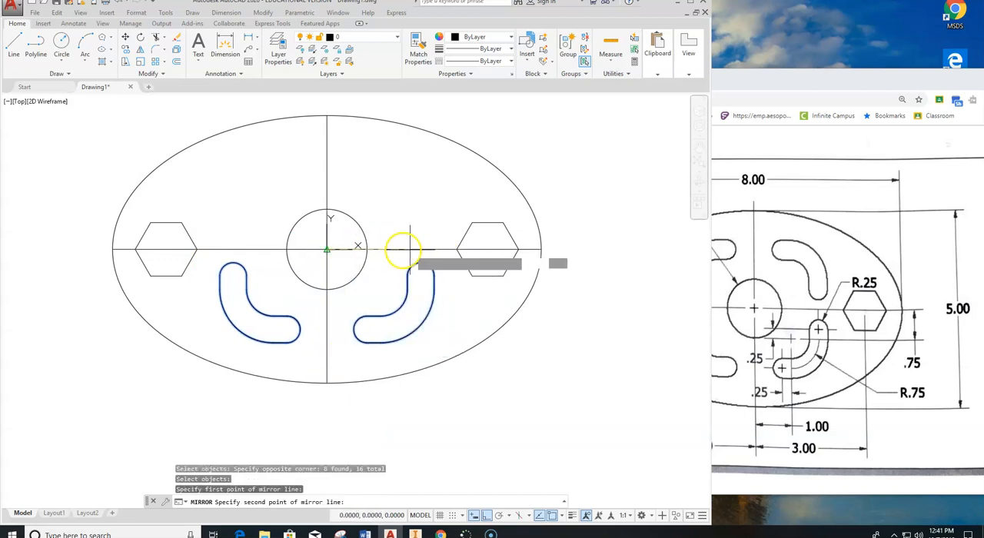
pyautogui.click(613, 241)
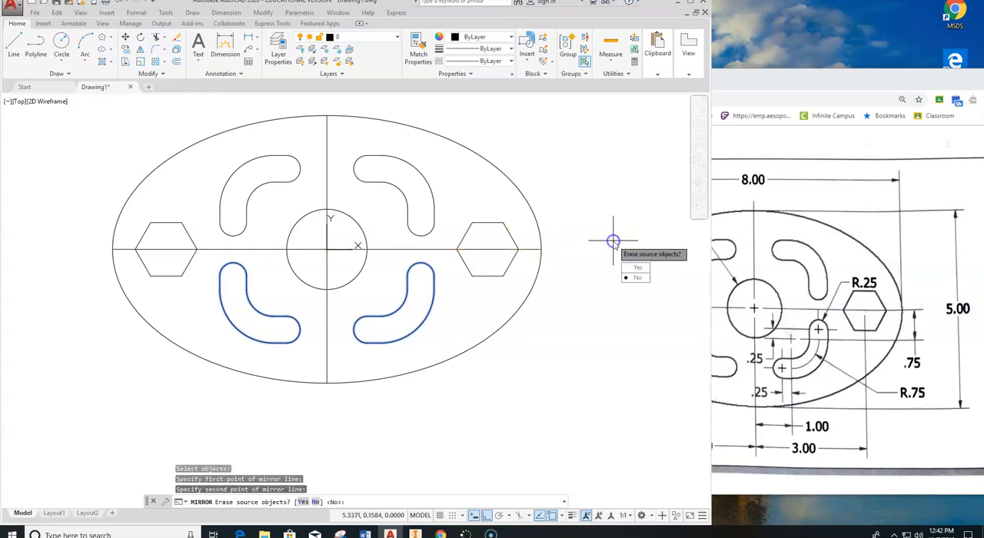
pyautogui.click(612, 240)
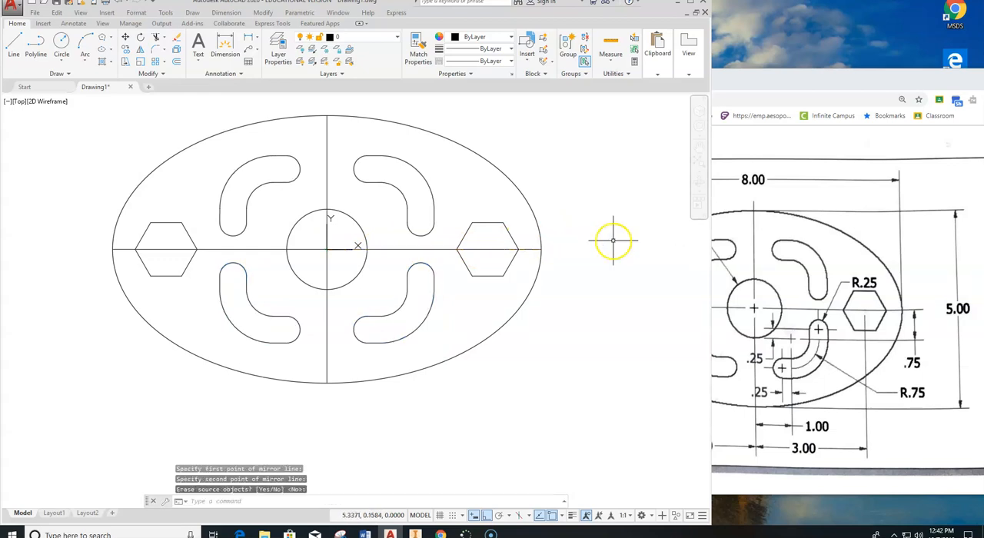
pyautogui.press('Escape')
pyautogui.press('Escape')
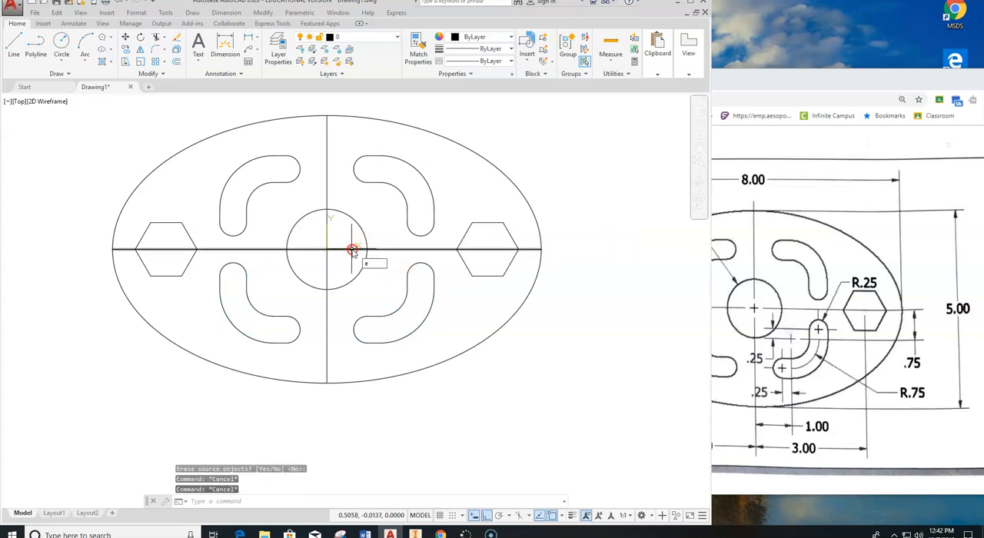
# Erase the horizontal and vertical centerlines crossing at the central hole, and switch to the vent cover reference sheet in the browser.
pyautogui.rightClick(352, 249)
pyautogui.click(341, 236)
pyautogui.click(316, 261)
pyautogui.rightClick(317, 262)
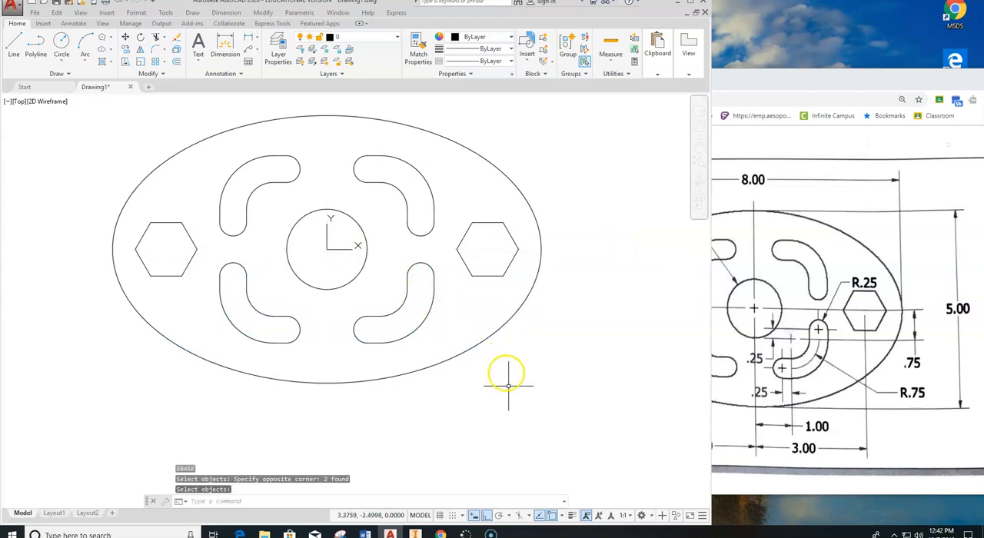
pyautogui.click(928, 180)
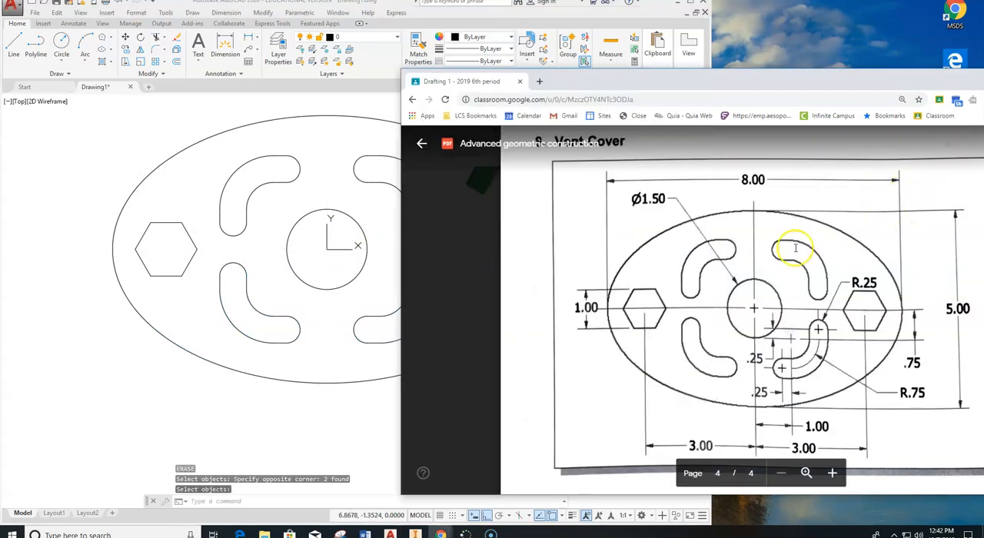